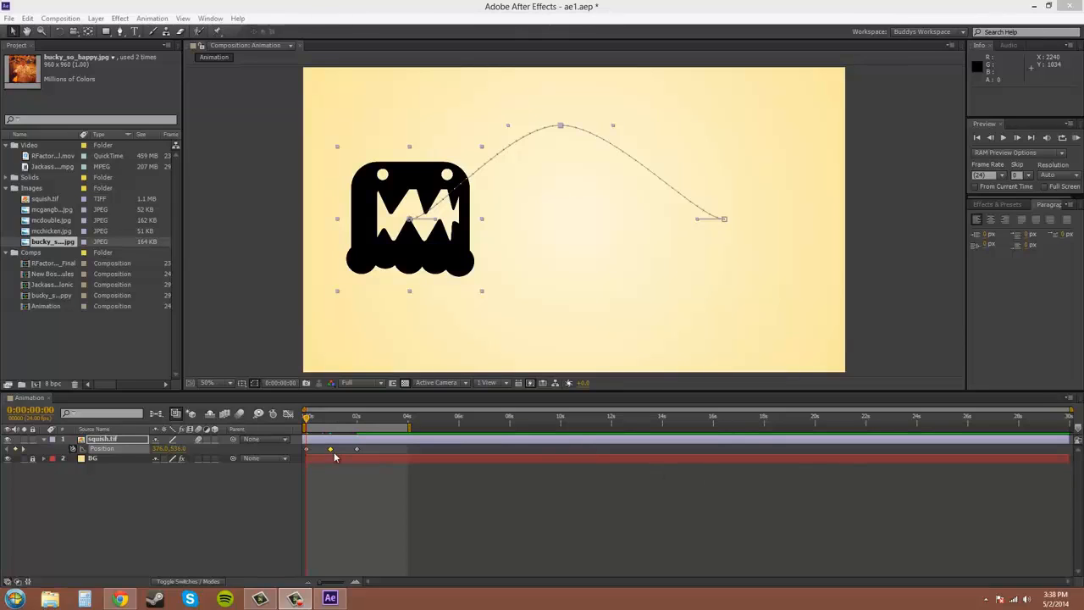
# Step: Examine the direction handles of squish.tif's start, middle and end position keyframes on the motion path
pyautogui.moveTo(368, 448); pyautogui.dragTo(300, 456)
pyautogui.click(369, 453)
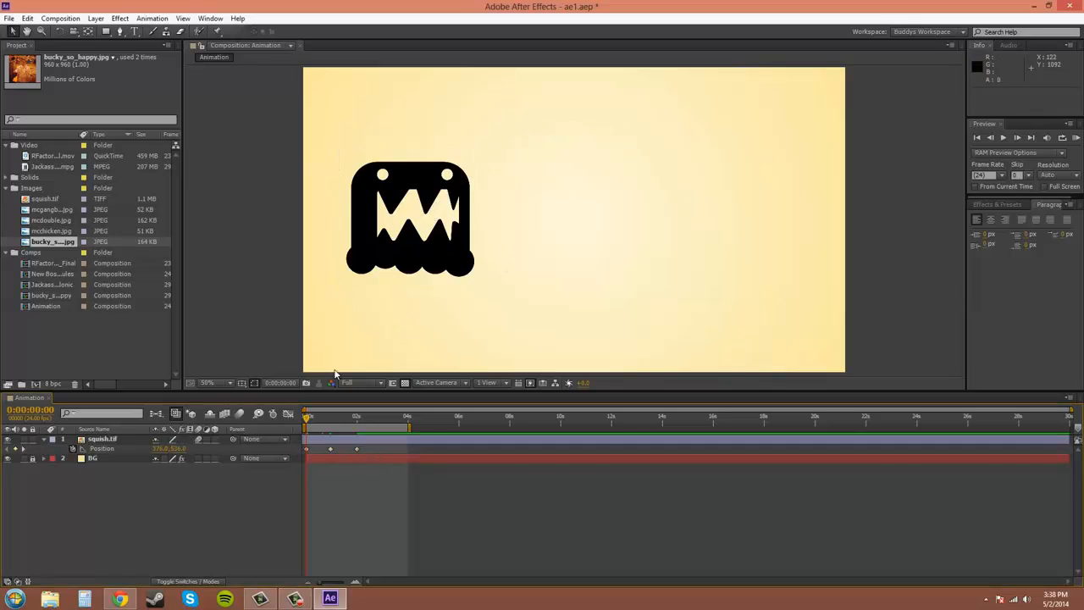
pyautogui.click(386, 271)
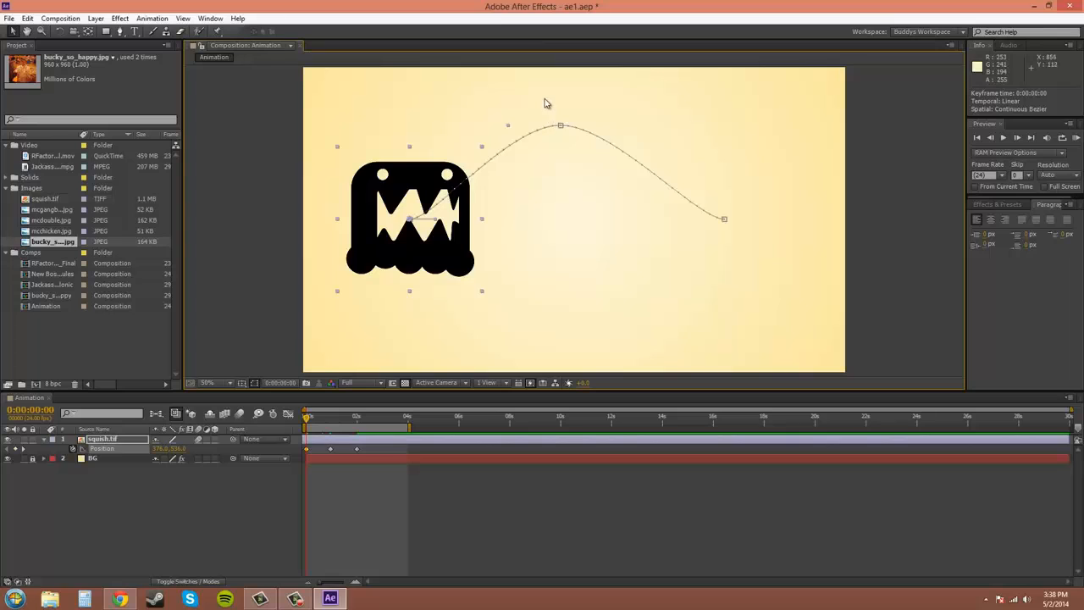
pyautogui.moveTo(544, 98); pyautogui.dragTo(563, 158)
pyautogui.click(430, 211)
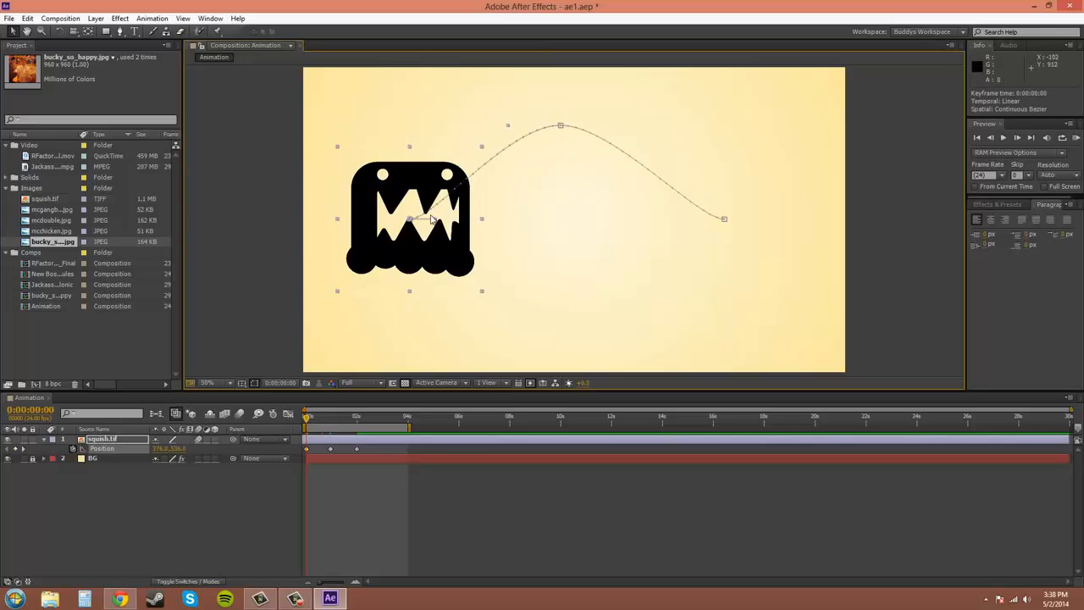
pyautogui.click(560, 126)
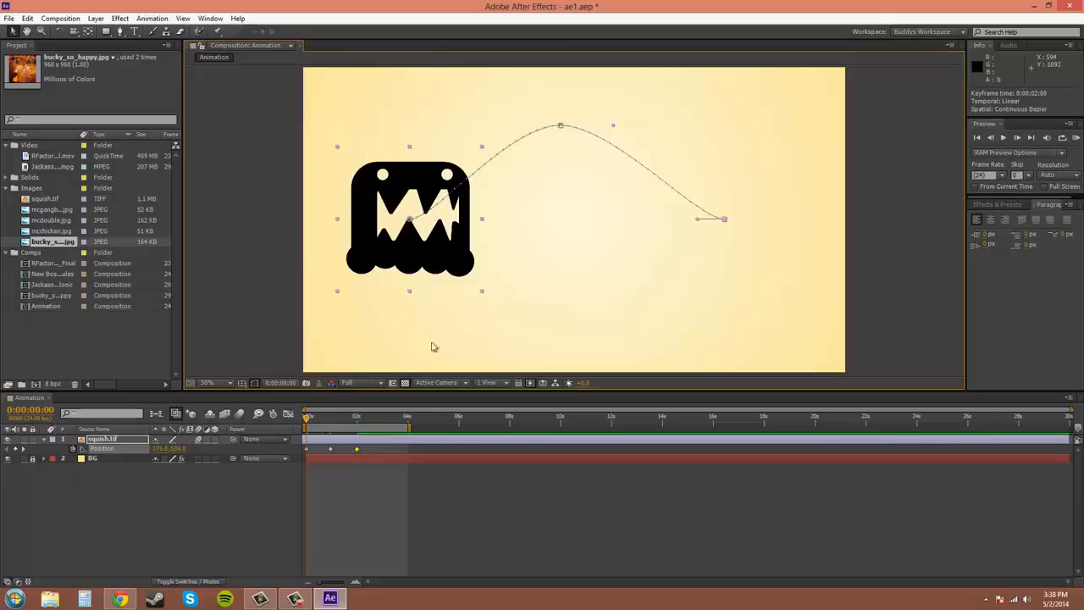
pyautogui.keyDown('ctrl'); pyautogui.click(560, 126); pyautogui.keyUp('ctrl')
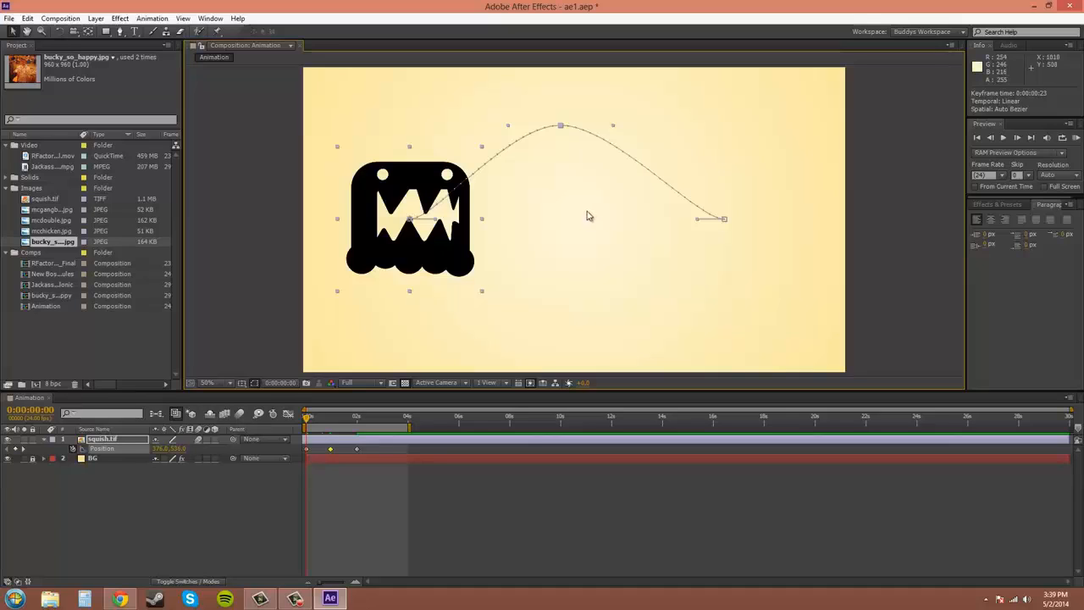
# Step: Alternate between the Pen tool and the Selection tool, finishing with the Selection tool active
pyautogui.press('g')
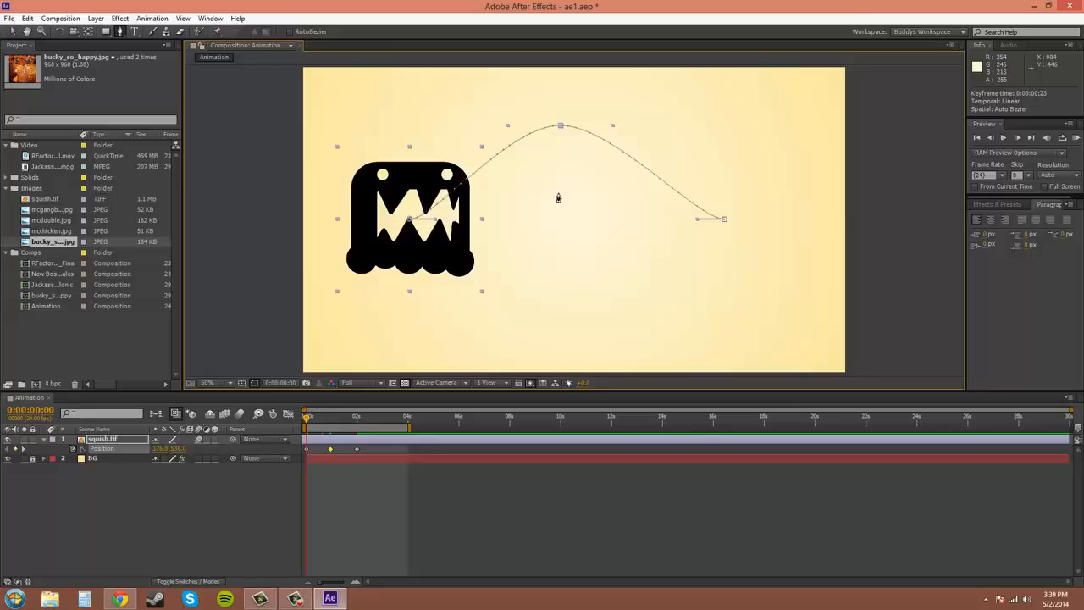
pyautogui.press('v')
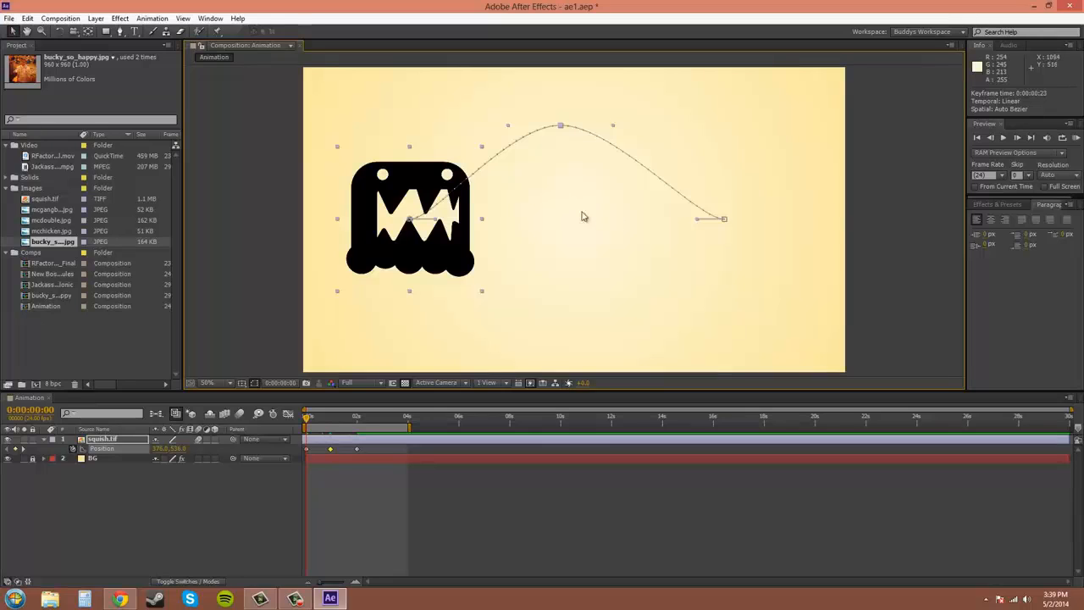
pyautogui.press('g')
pyautogui.press('v')
pyautogui.press('g')
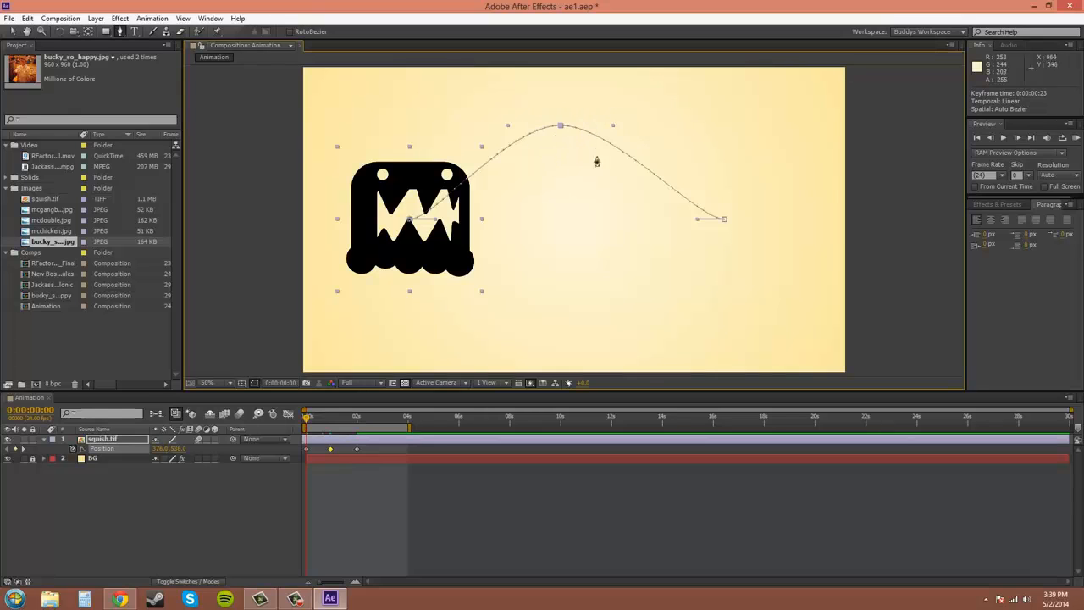
pyautogui.press('v')
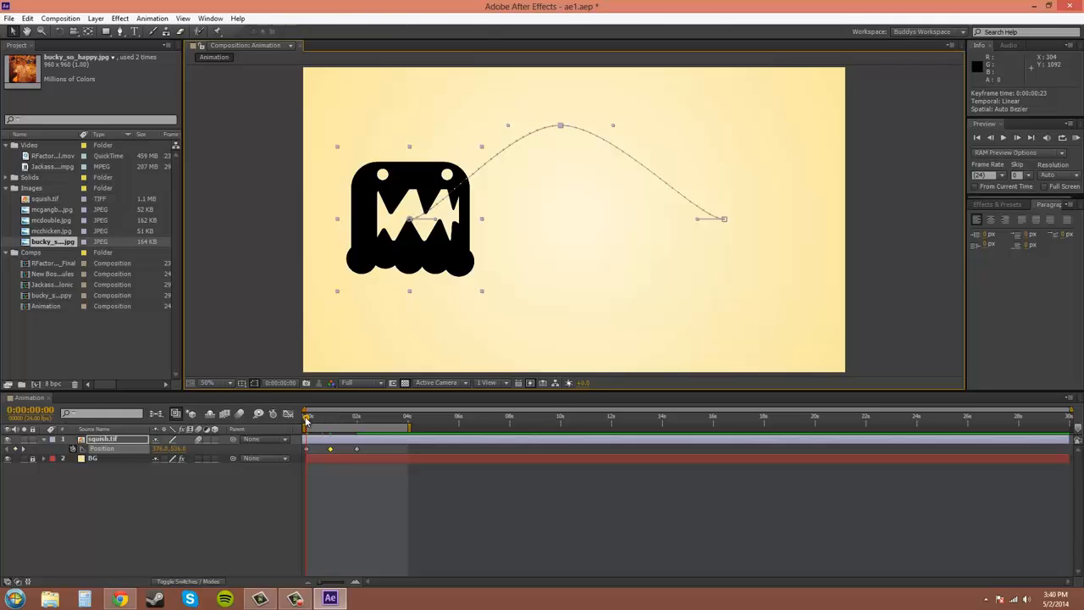
# Step: Move the current time to 0:00:00:02 and try adjusting the middle keyframe's incoming direction handle on the motion path
pyautogui.moveTo(307, 419); pyautogui.dragTo(307, 454)
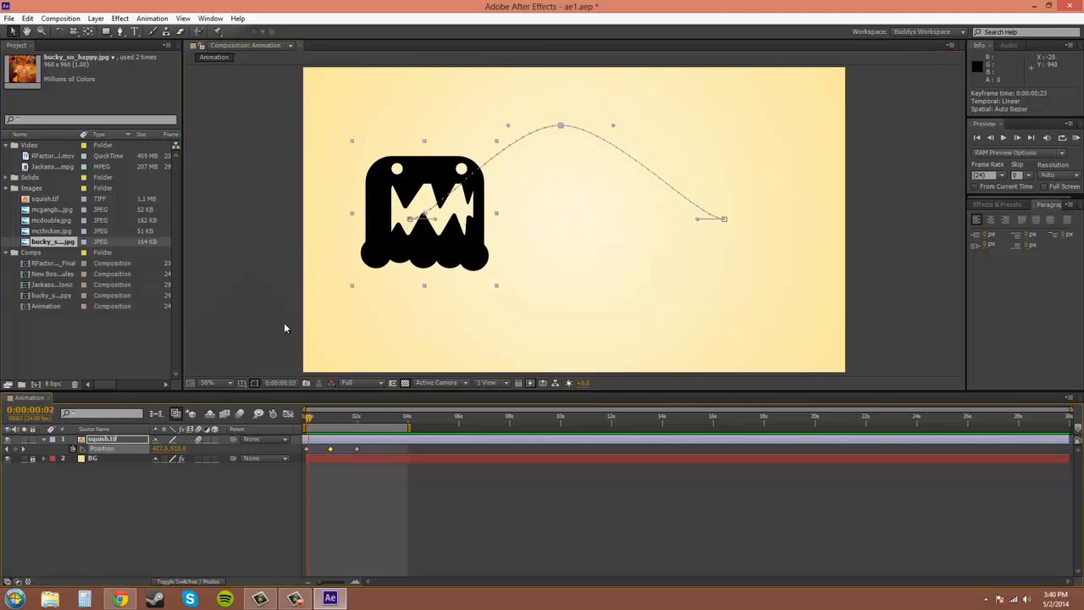
pyautogui.click(561, 129)
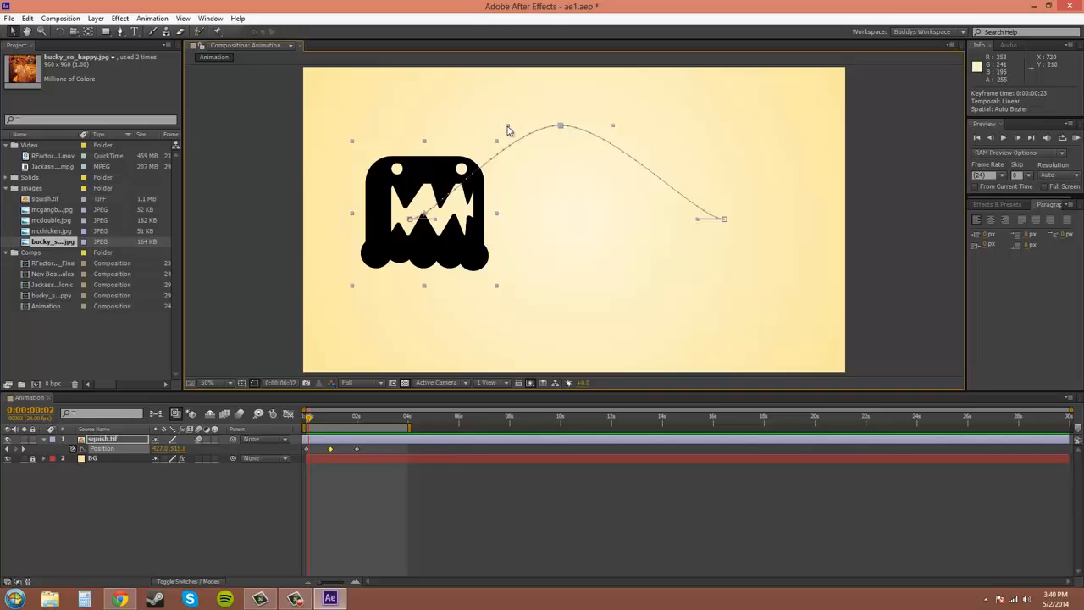
pyautogui.moveTo(508, 128)
pyautogui.mouseDown()
pyautogui.moveTo(520, 104)
pyautogui.moveTo(504, 126)
pyautogui.moveTo(509, 161)
pyautogui.moveTo(497, 109)
pyautogui.moveTo(506, 161)
pyautogui.moveTo(496, 118)
pyautogui.moveTo(506, 156)
pyautogui.moveTo(496, 135)
pyautogui.moveTo(508, 137)
pyautogui.mouseUp()
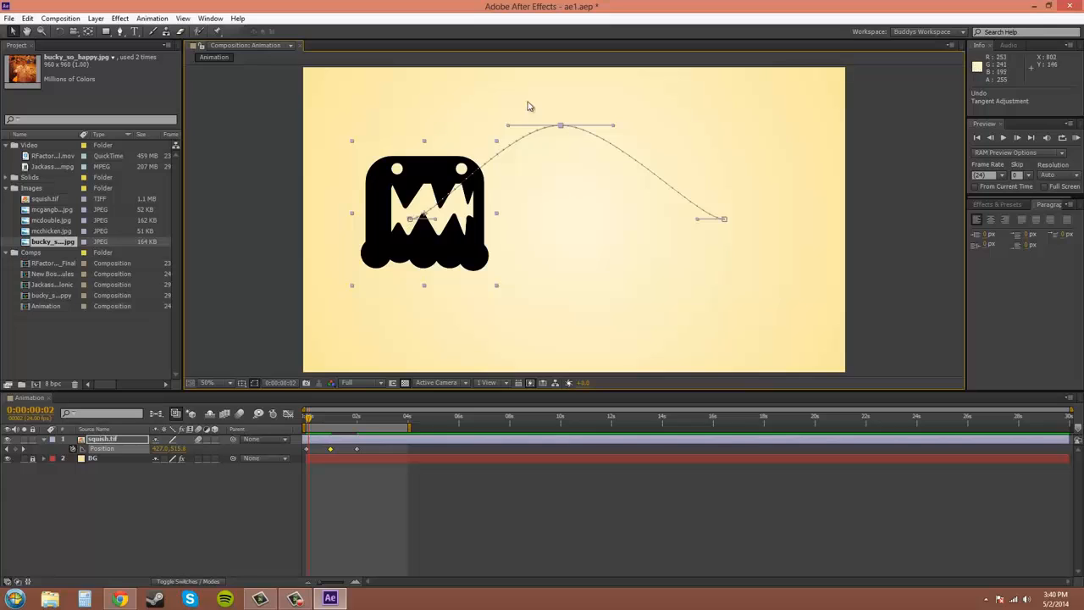
# Step: Add the text "Bezier" in black (000000) at 100 px in the lower part of the composition
pyautogui.click(134, 31)
pyautogui.click(595, 304)
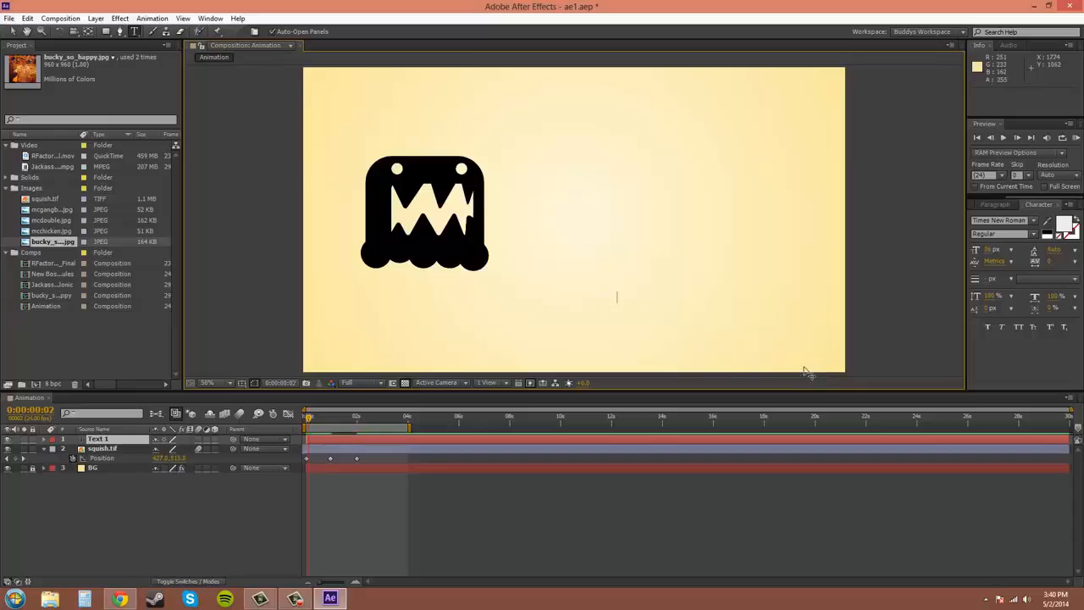
pyautogui.moveTo(644, 299); pyautogui.dragTo(515, 304)
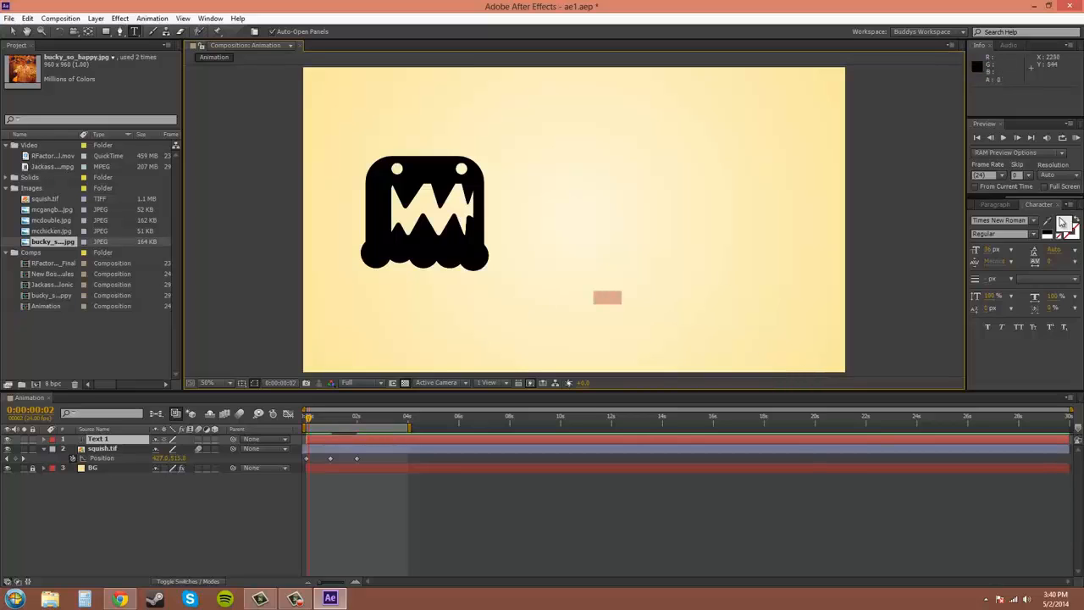
pyautogui.click(1063, 222)
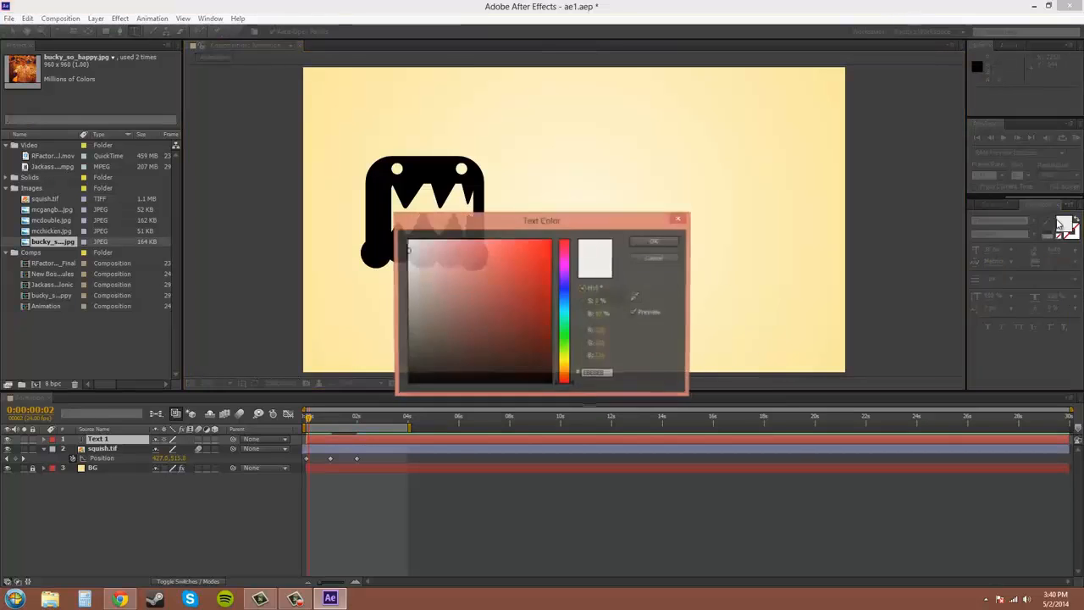
pyautogui.click(654, 242)
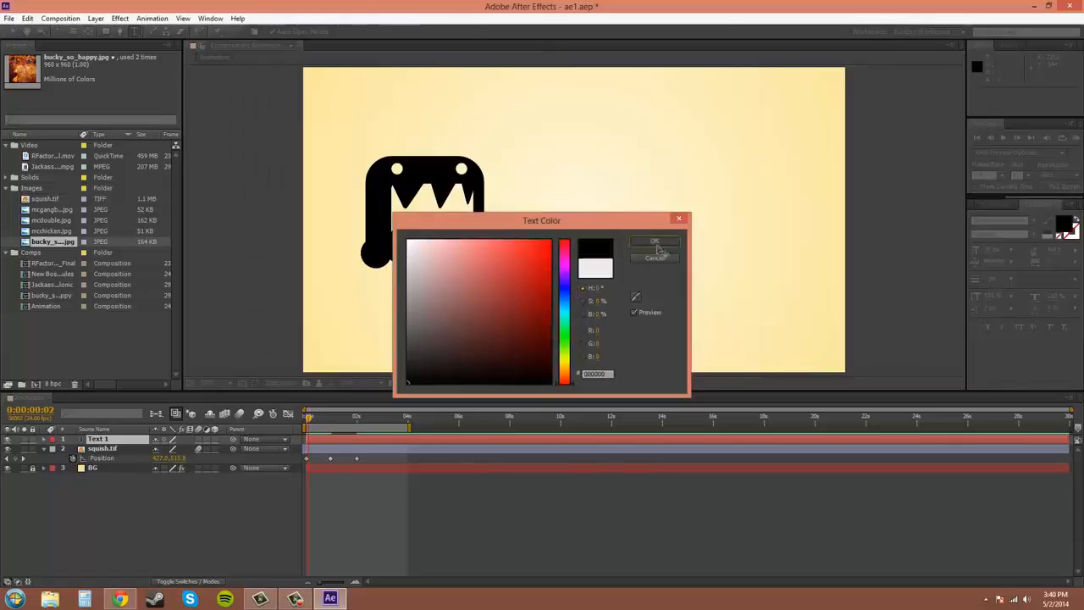
pyautogui.moveTo(990, 250); pyautogui.dragTo(1030, 252)
pyautogui.click(667, 294)
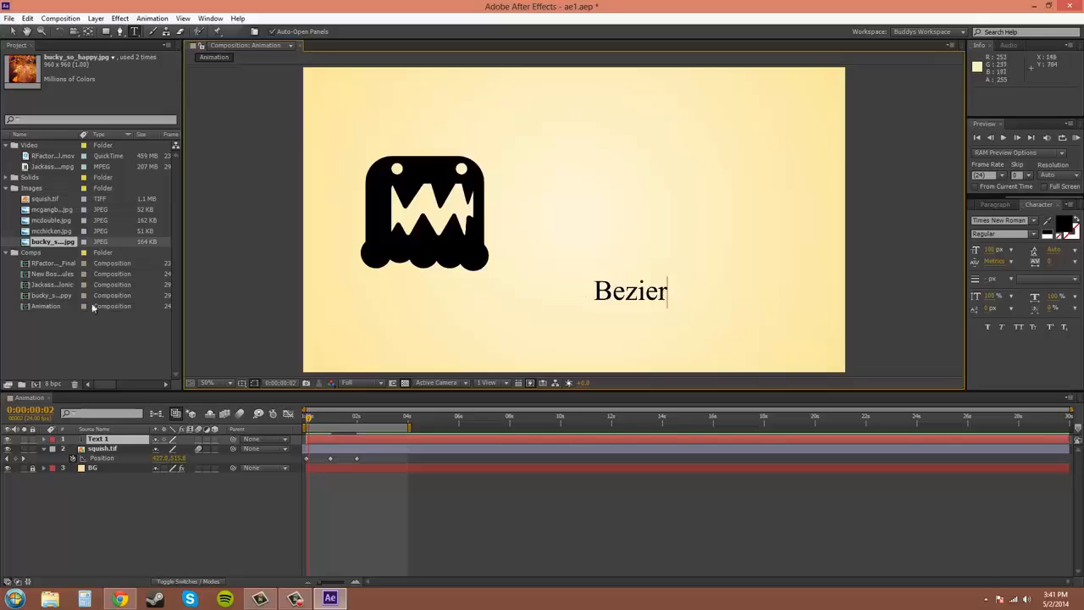
# Step: Return to the Selection tool and delete the "Bezier" text layer
pyautogui.click(12, 32)
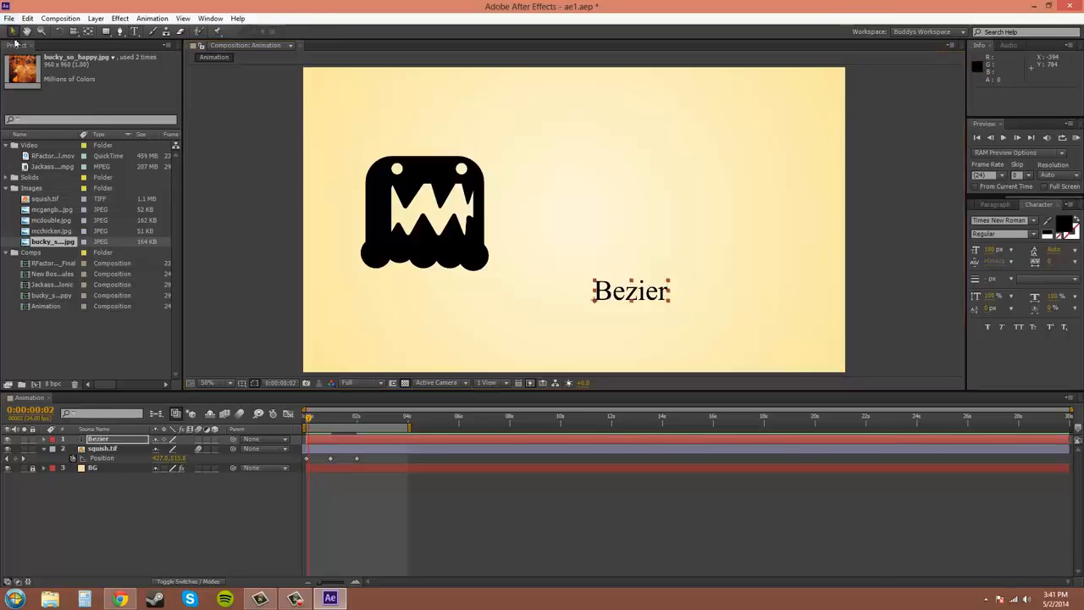
pyautogui.click(103, 441)
pyautogui.press('Delete')
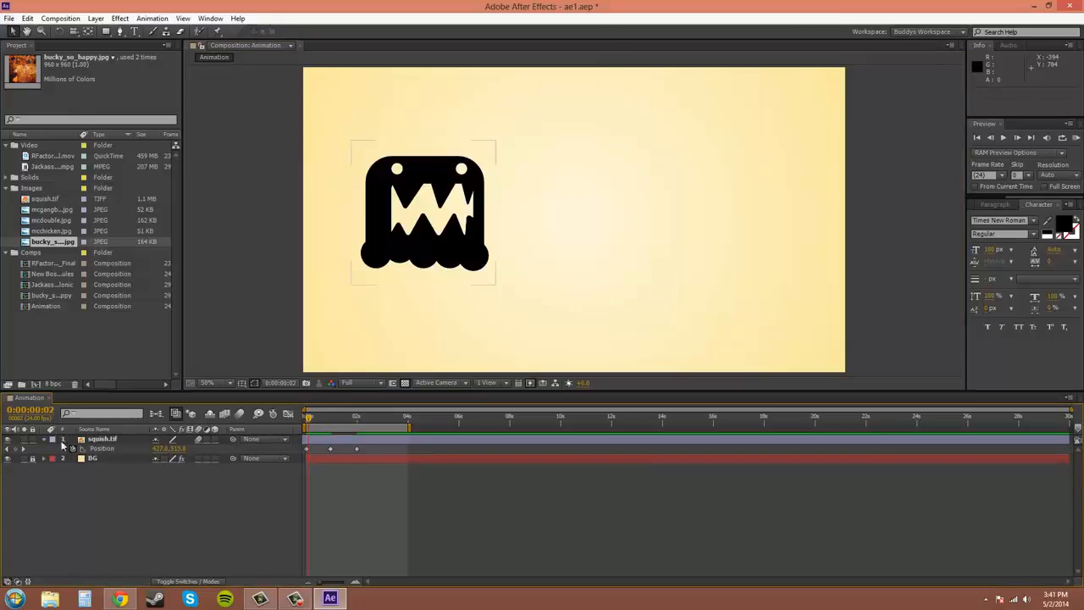
# Step: Select the squish.tif layer, move the current time to 0:00:02:00 and select the middle keyframe on the motion path
pyautogui.click(101, 441)
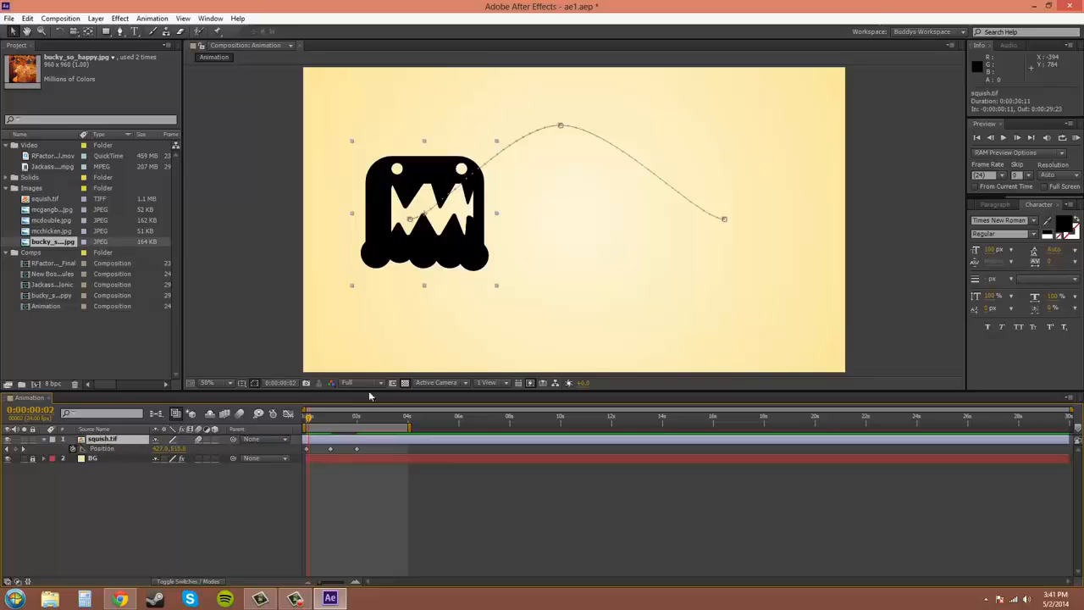
pyautogui.moveTo(308, 419); pyautogui.dragTo(356, 421)
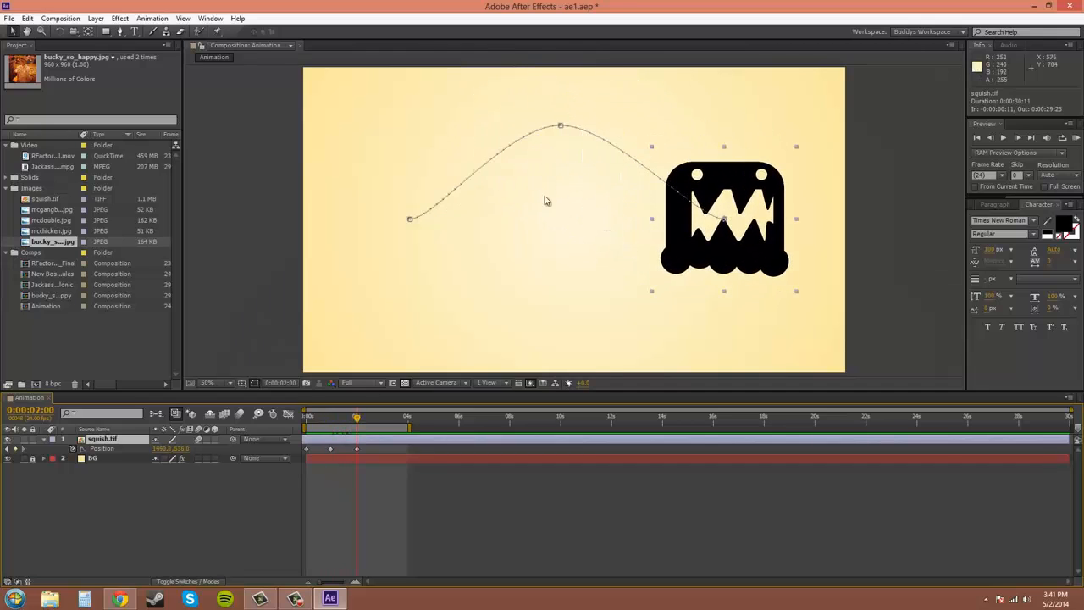
pyautogui.click(558, 125)
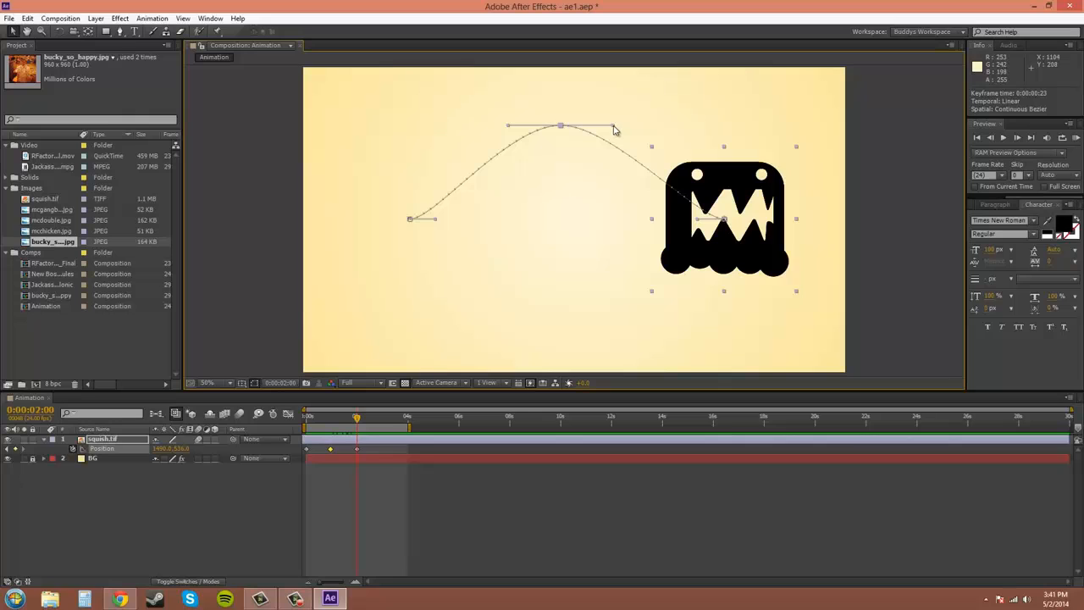
# Step: Try different bends of the motion path using the middle keyframe's outgoing direction handle, and undo the last adjustment
pyautogui.moveTo(614, 127); pyautogui.dragTo(572, 102)
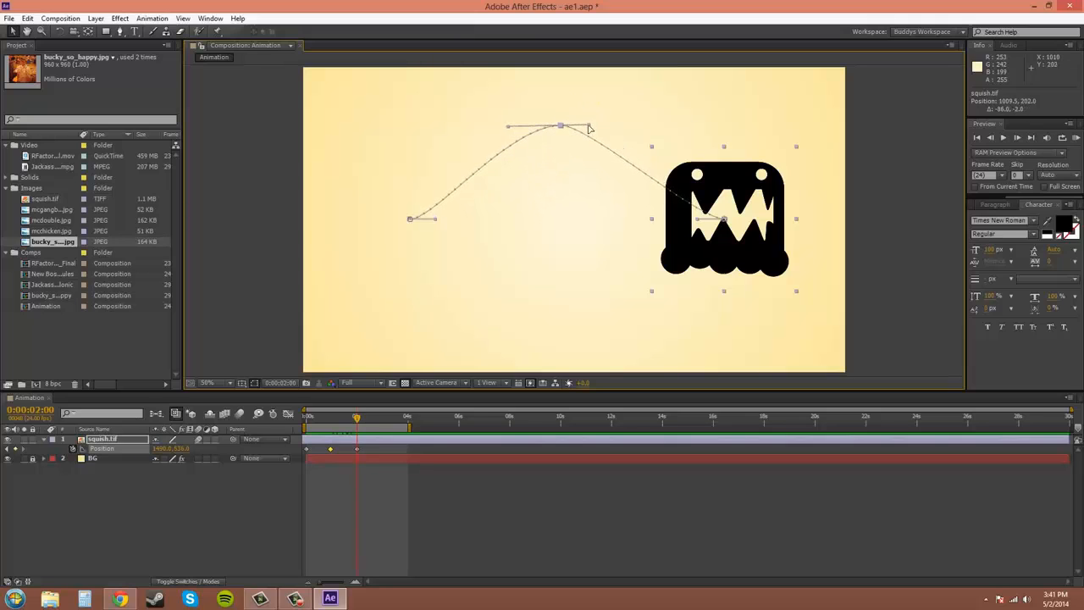
pyautogui.moveTo(597, 126); pyautogui.dragTo(592, 124)
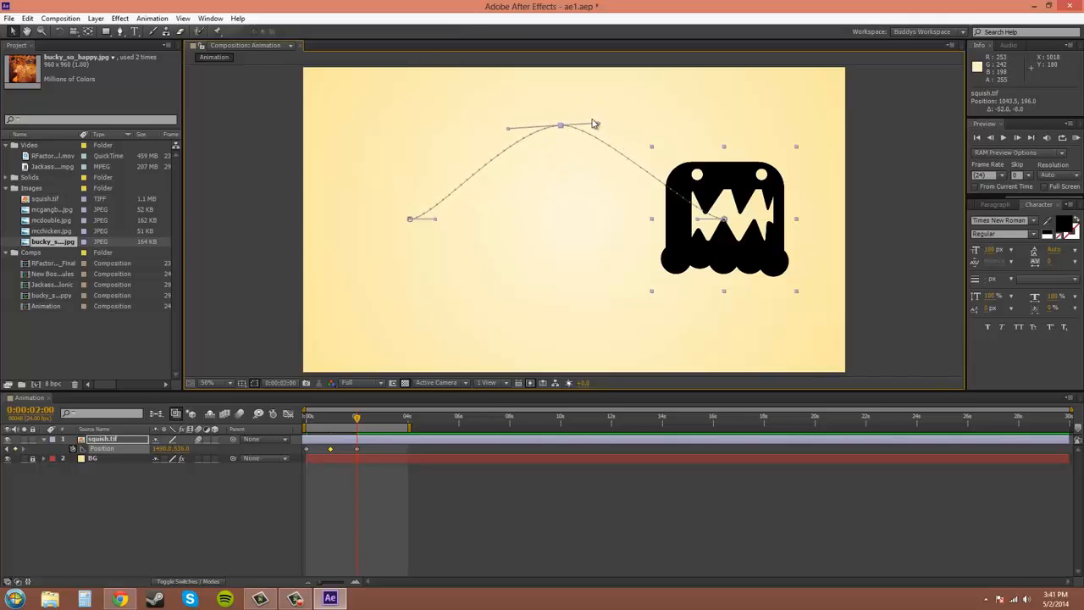
pyautogui.moveTo(597, 136); pyautogui.dragTo(579, 168)
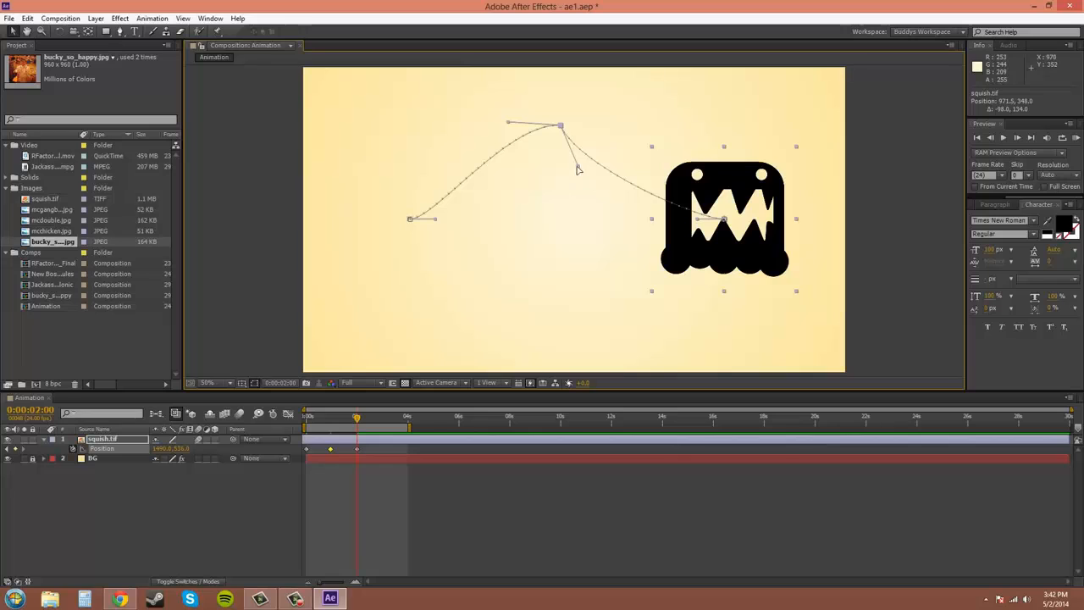
pyautogui.moveTo(578, 165); pyautogui.dragTo(603, 124)
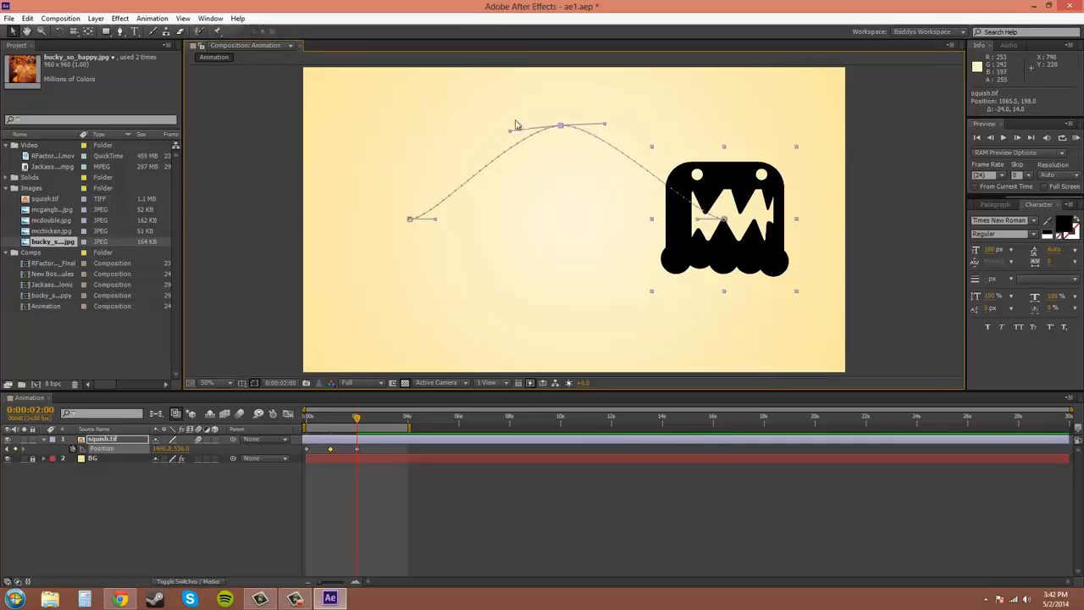
pyautogui.hotkey('ctrl', 'z')
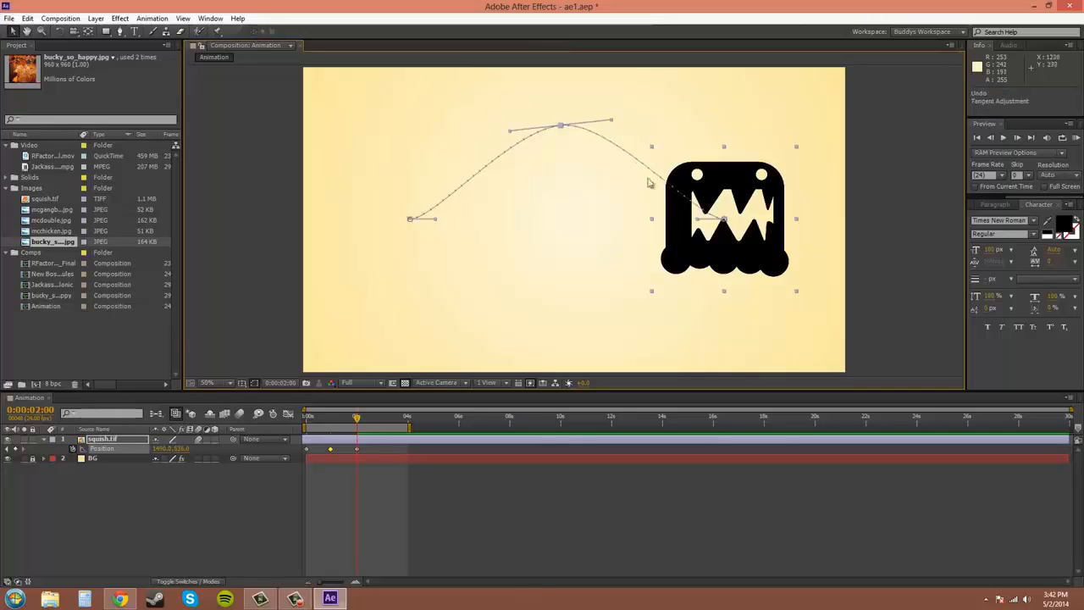
# Step: Move the middle keyframe's outgoing direction handle independently with the Convert Vertex tool, and undo that adjustment
pyautogui.press('g')
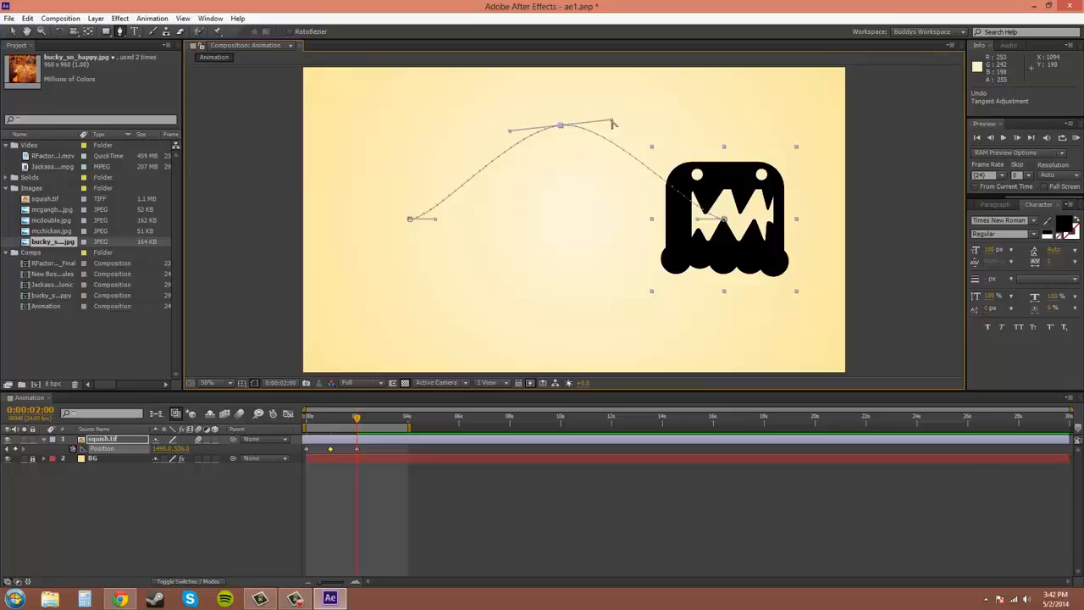
pyautogui.click(120, 33)
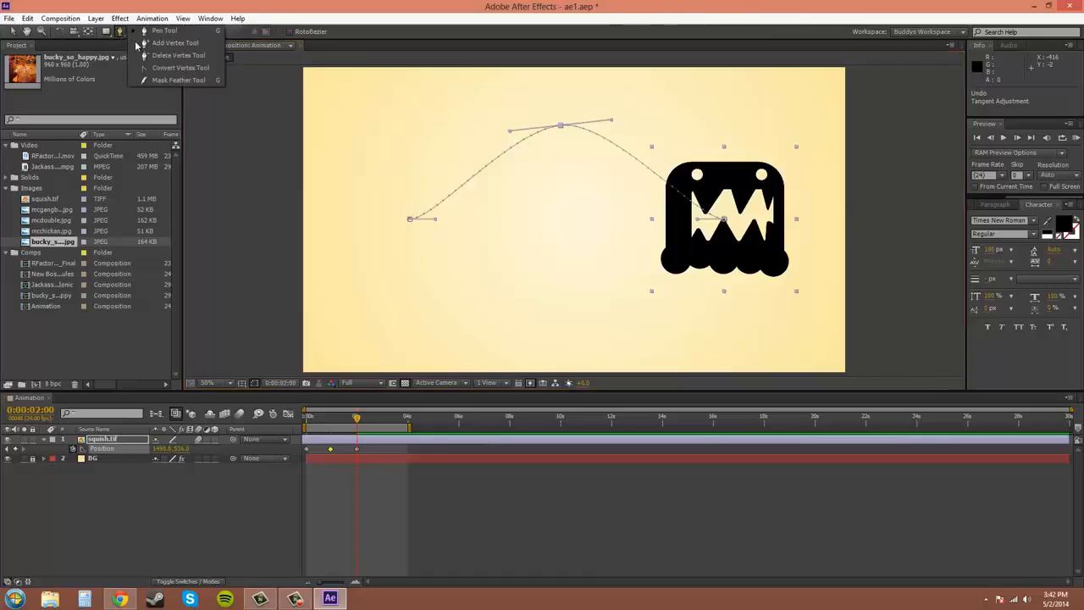
pyautogui.click(178, 68)
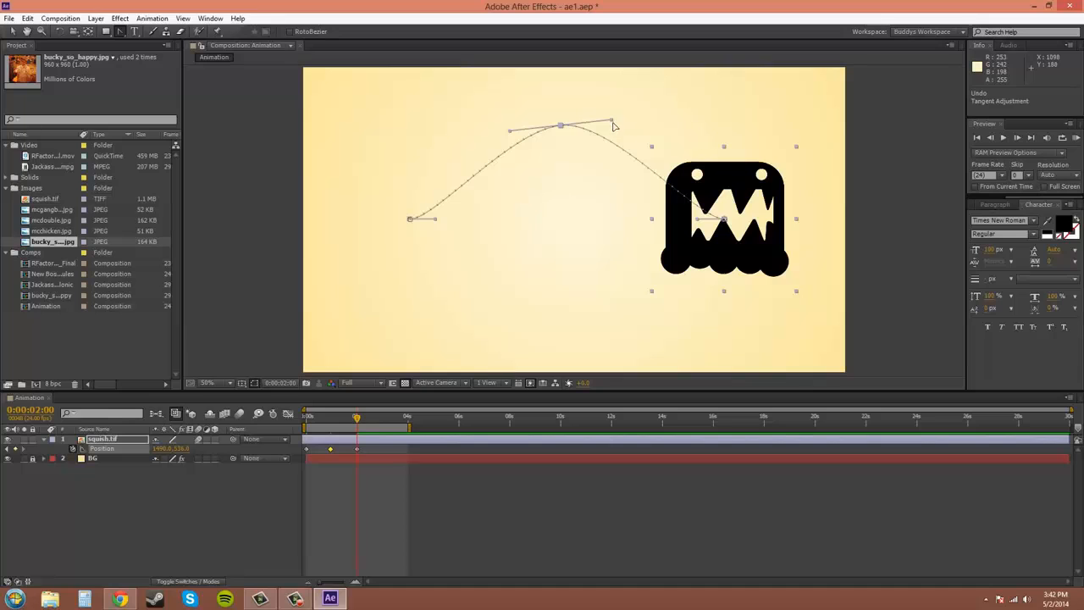
pyautogui.moveTo(613, 122)
pyautogui.mouseDown()
pyautogui.moveTo(599, 150)
pyautogui.moveTo(598, 104)
pyautogui.moveTo(579, 82)
pyautogui.moveTo(606, 135)
pyautogui.moveTo(597, 111)
pyautogui.mouseUp()
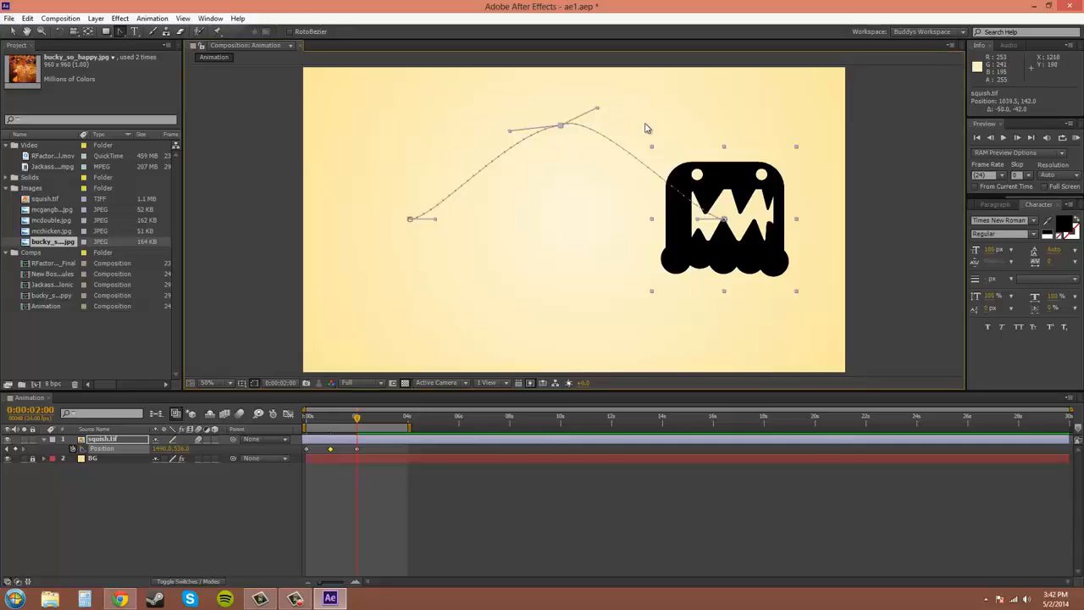
pyautogui.hotkey('ctrl', 'z')
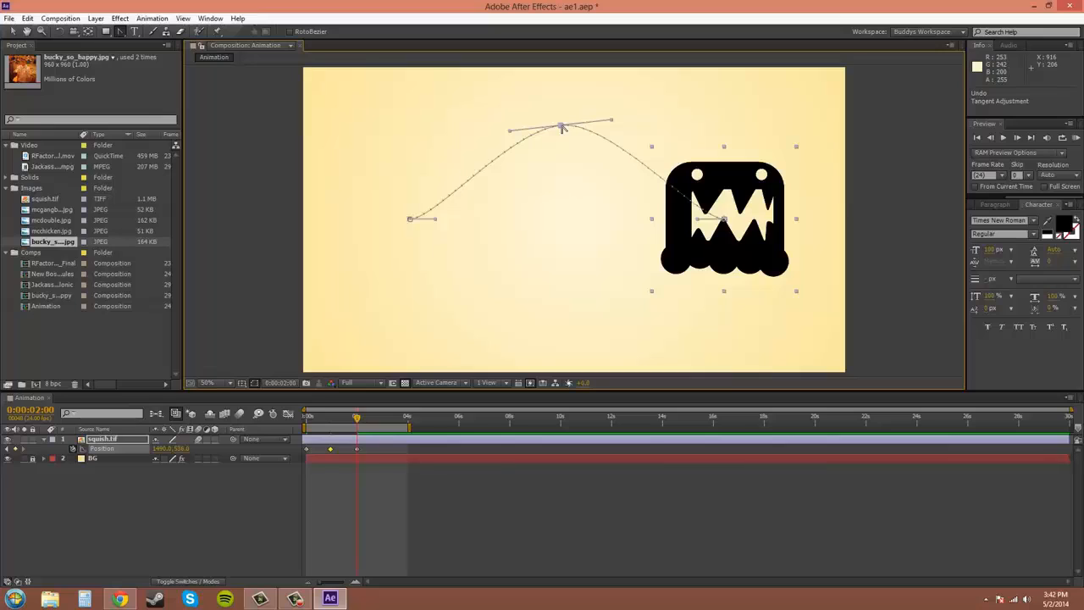
# Step: Convert the middle motion-path keyframe to a linear corner and back to an Auto Bezier curve, and return to the Selection tool
pyautogui.keyDown('ctrl'); pyautogui.click(560, 127); pyautogui.keyUp('ctrl')
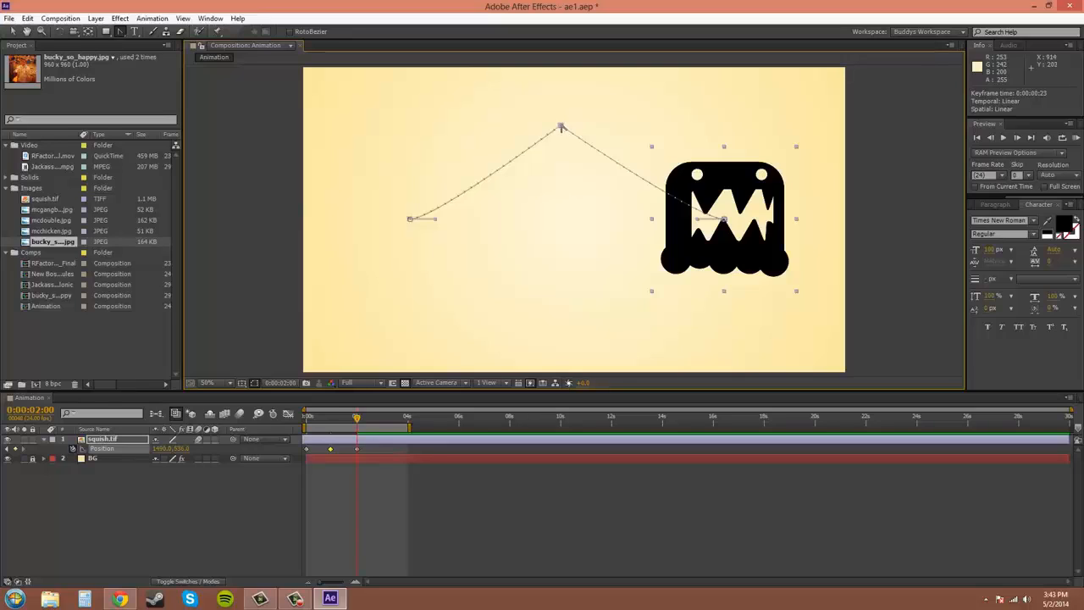
pyautogui.keyDown('ctrl'); pyautogui.click(560, 127); pyautogui.keyUp('ctrl')
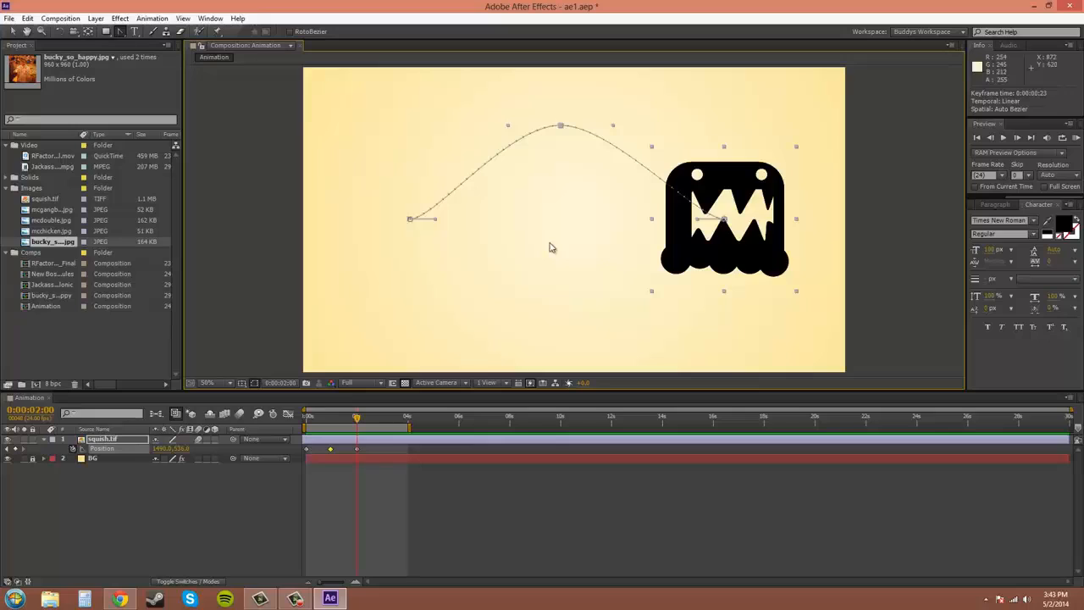
pyautogui.click(12, 31)
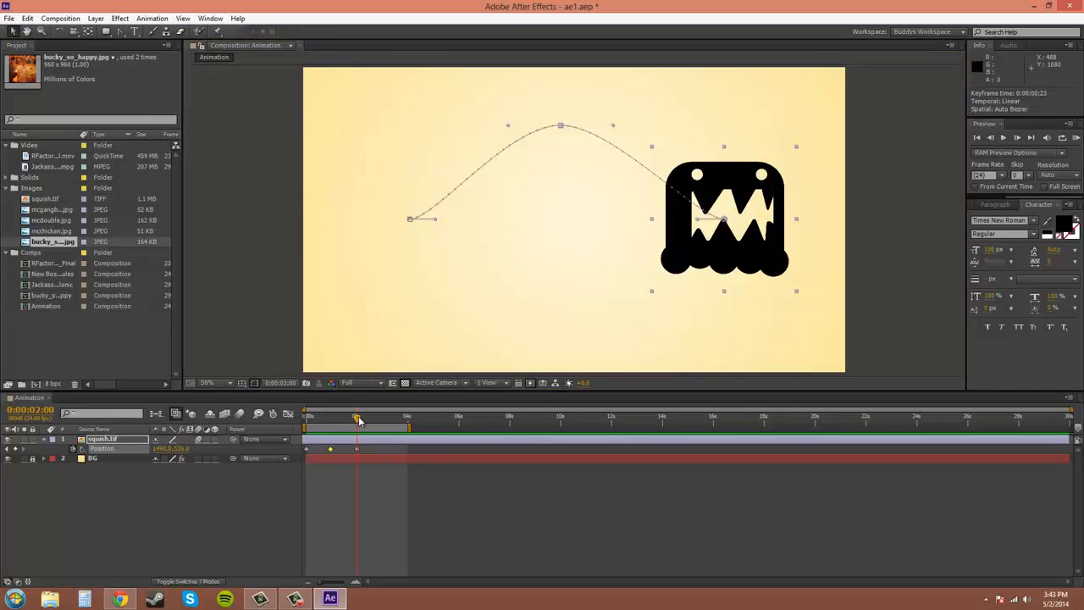
# Step: Move the current time to 0:00:01:15 and alternate between the Selection and Convert Vertex tools, ending on Convert Vertex
pyautogui.moveTo(357, 420)
pyautogui.mouseDown()
pyautogui.moveTo(315, 425)
pyautogui.moveTo(350, 430)
pyautogui.mouseUp()
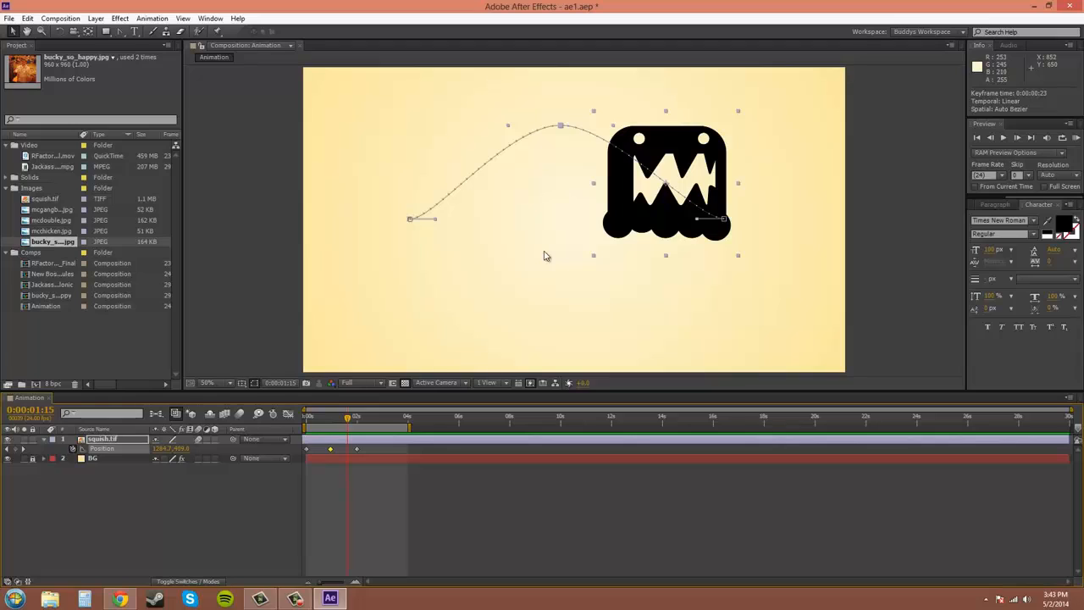
pyautogui.press('g')
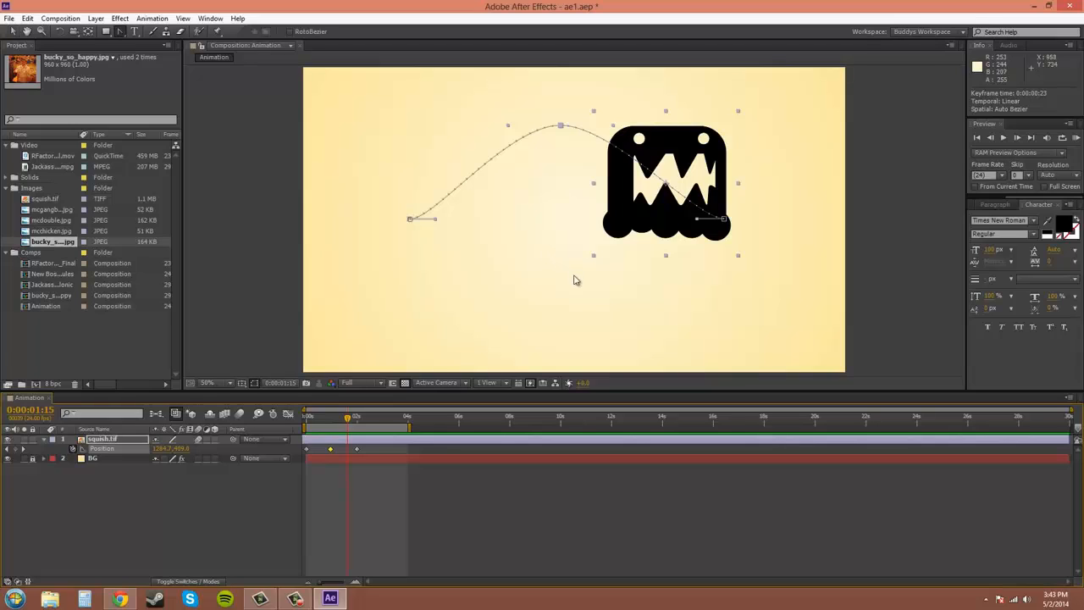
pyautogui.press('v')
pyautogui.press('g')
pyautogui.press('v')
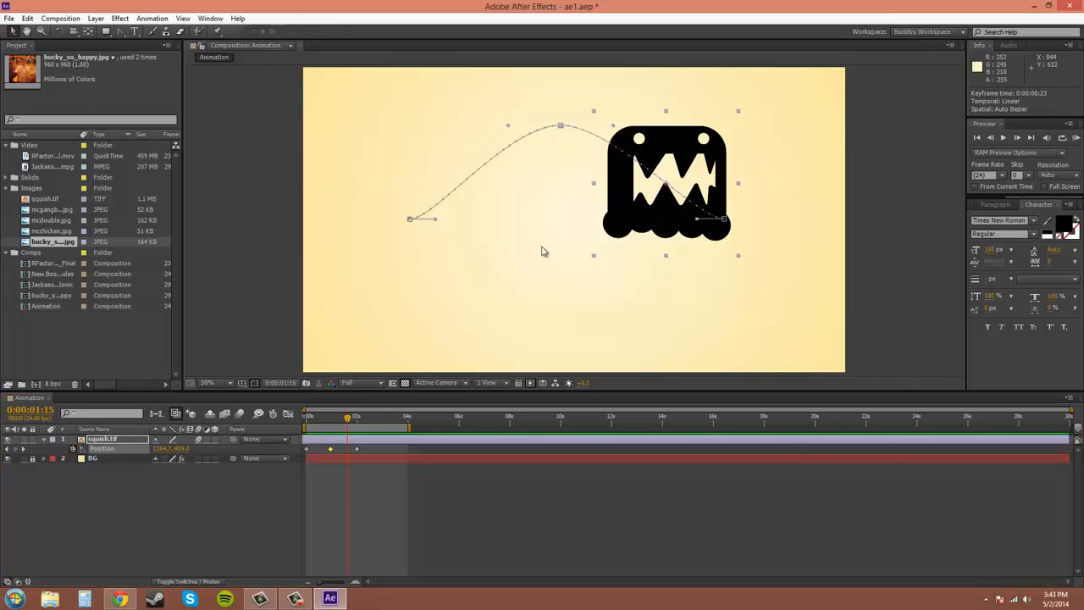
pyautogui.press('g')
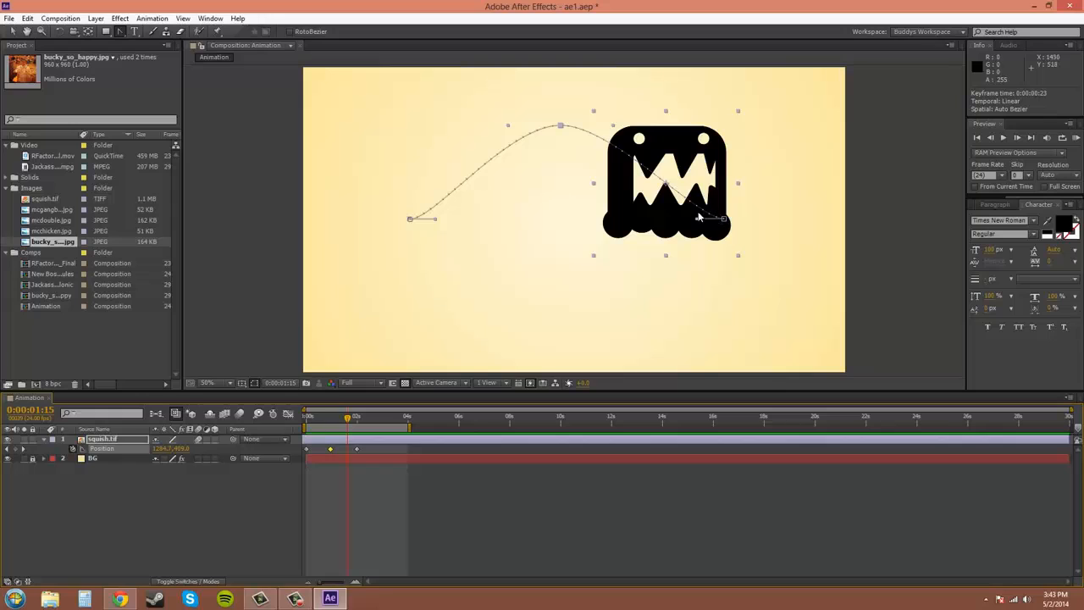
# Step: Switch to the Pen tool, make Convert Vertex the active pen variant again, and return to the Selection tool
pyautogui.click(121, 34)
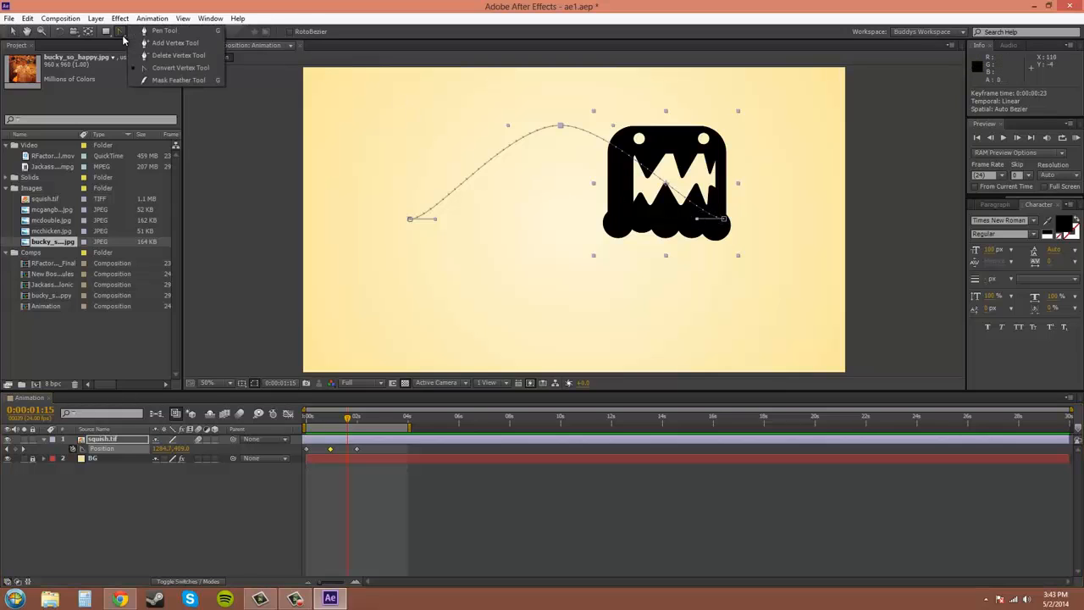
pyautogui.click(166, 43)
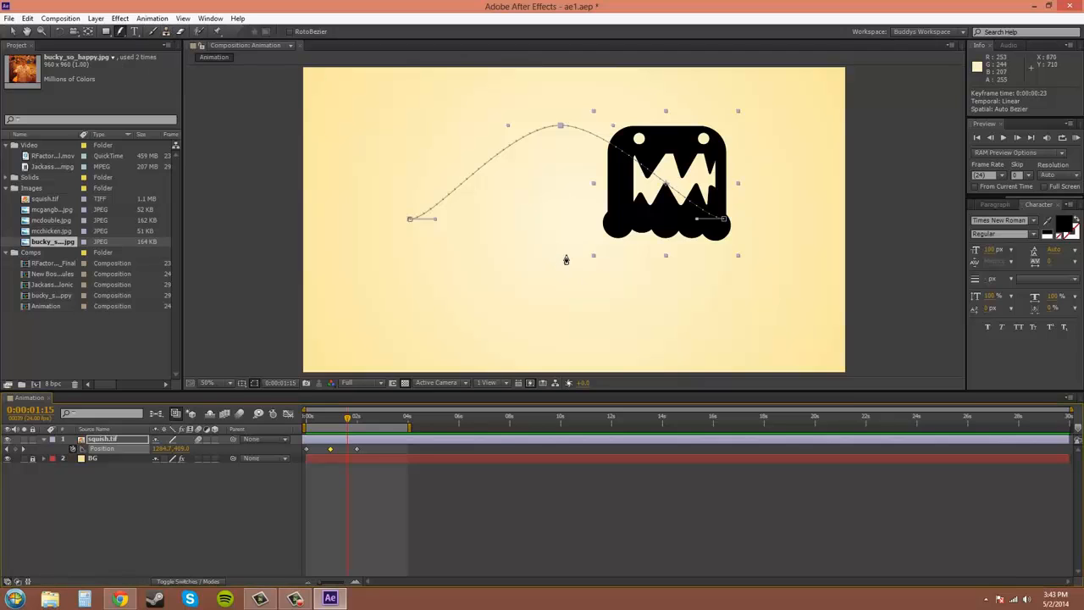
pyautogui.click(16, 33)
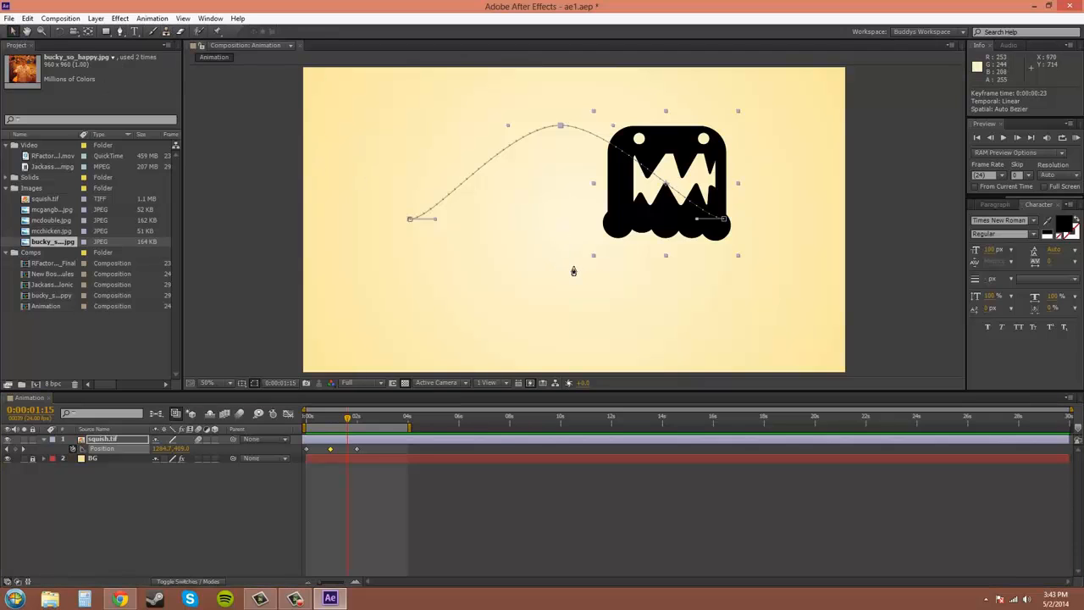
pyautogui.click(120, 31)
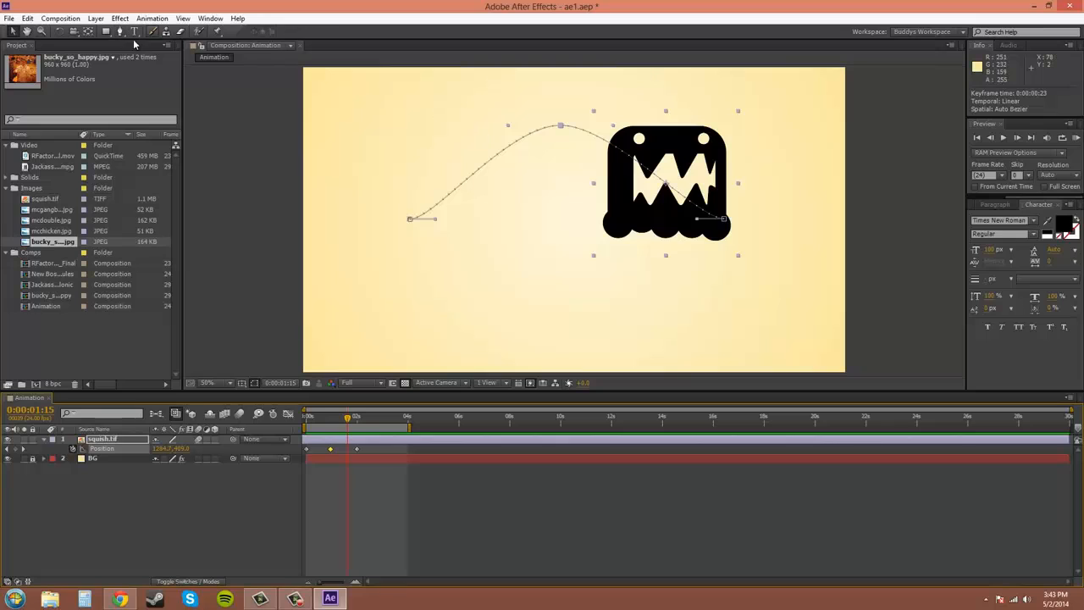
pyautogui.click(121, 32)
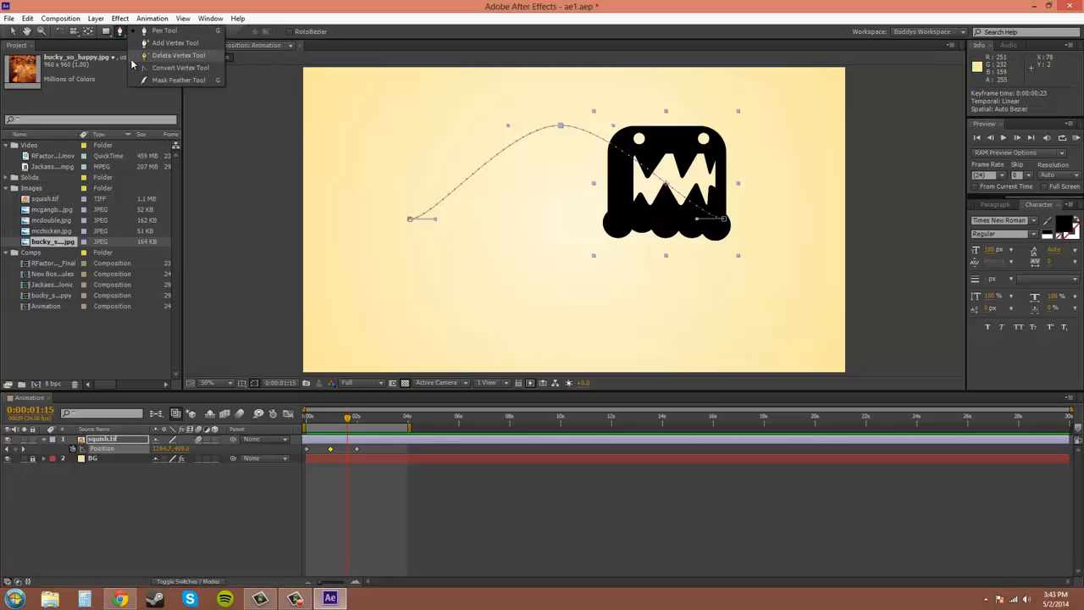
pyautogui.click(154, 70)
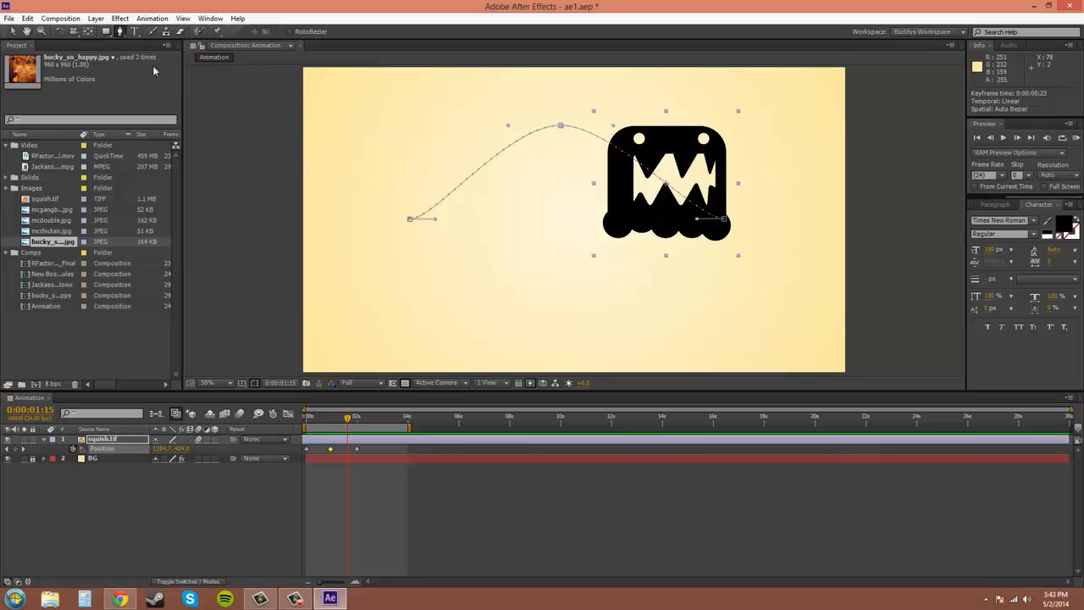
pyautogui.click(13, 31)
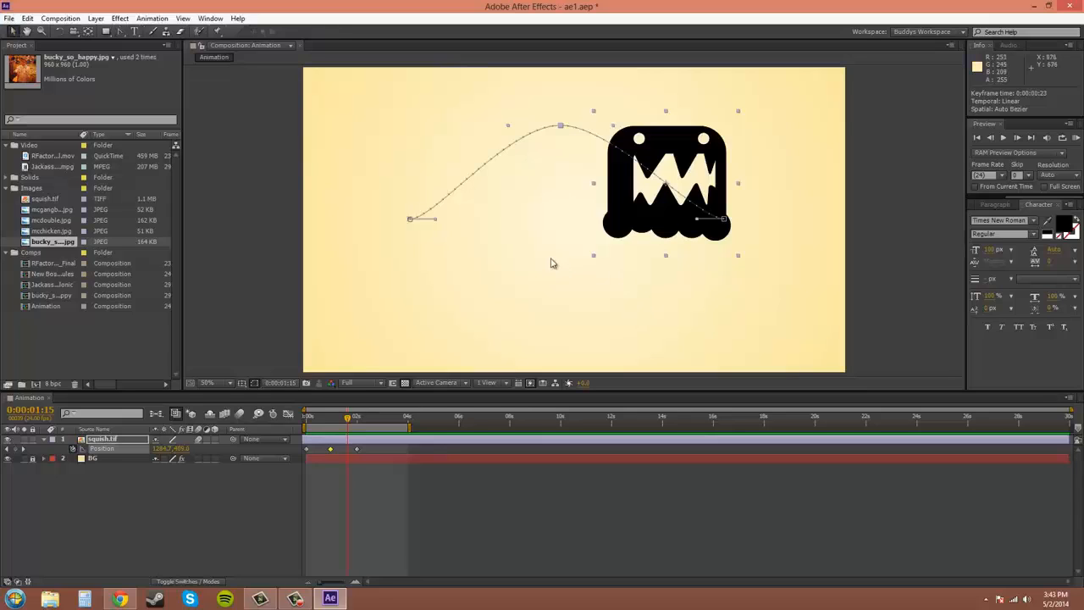
# Step: Use the Convert Vertex tool to toggle the middle motion-path keyframe to linear and back to Auto Bezier, ending on the Selection tool
pyautogui.press('g')
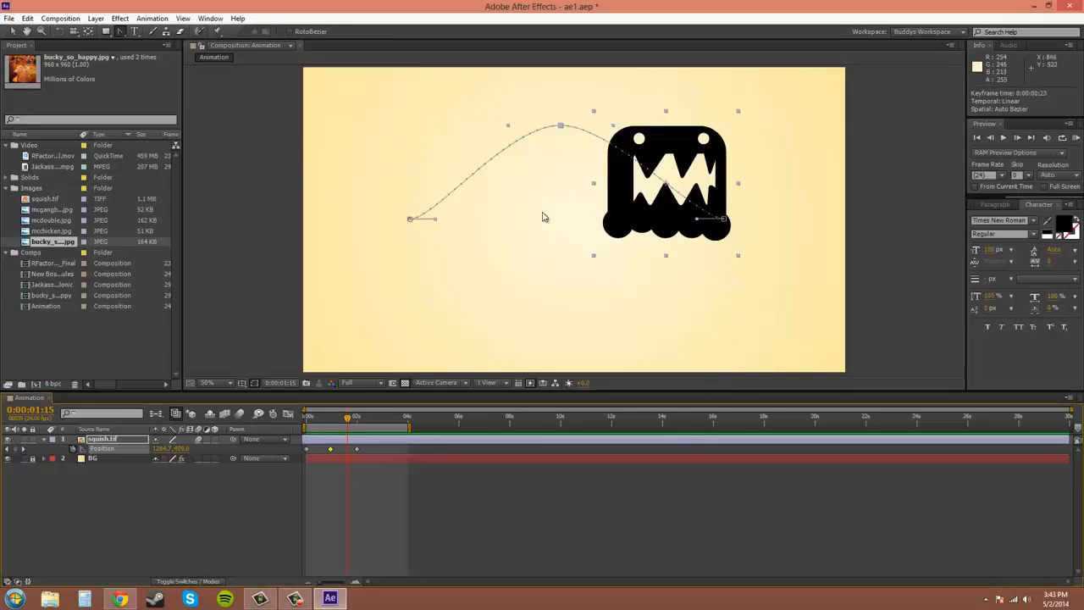
pyautogui.click(561, 127)
pyautogui.click(561, 127)
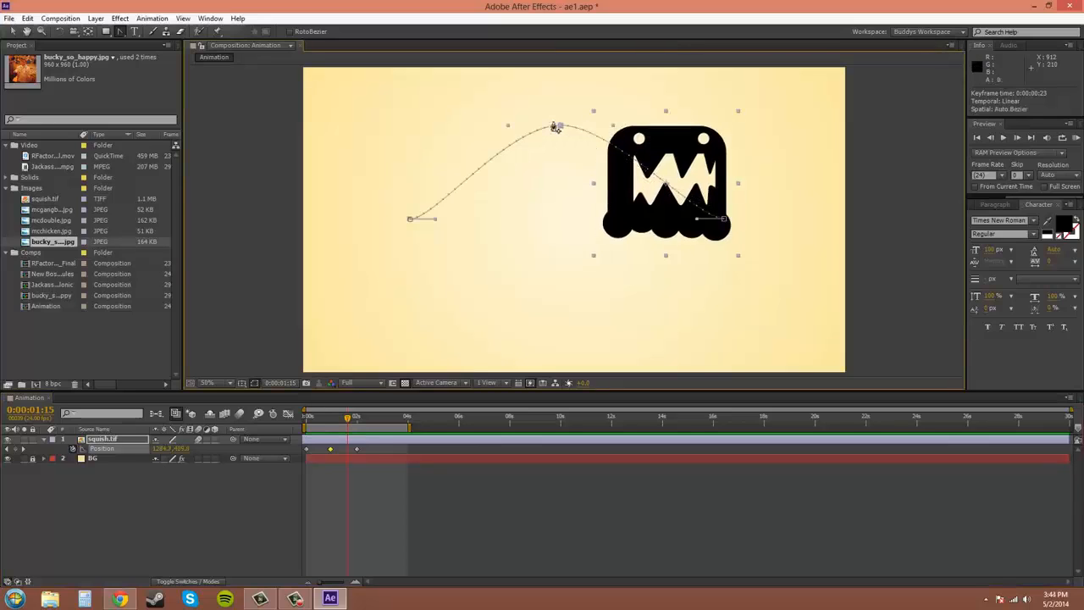
pyautogui.click(13, 30)
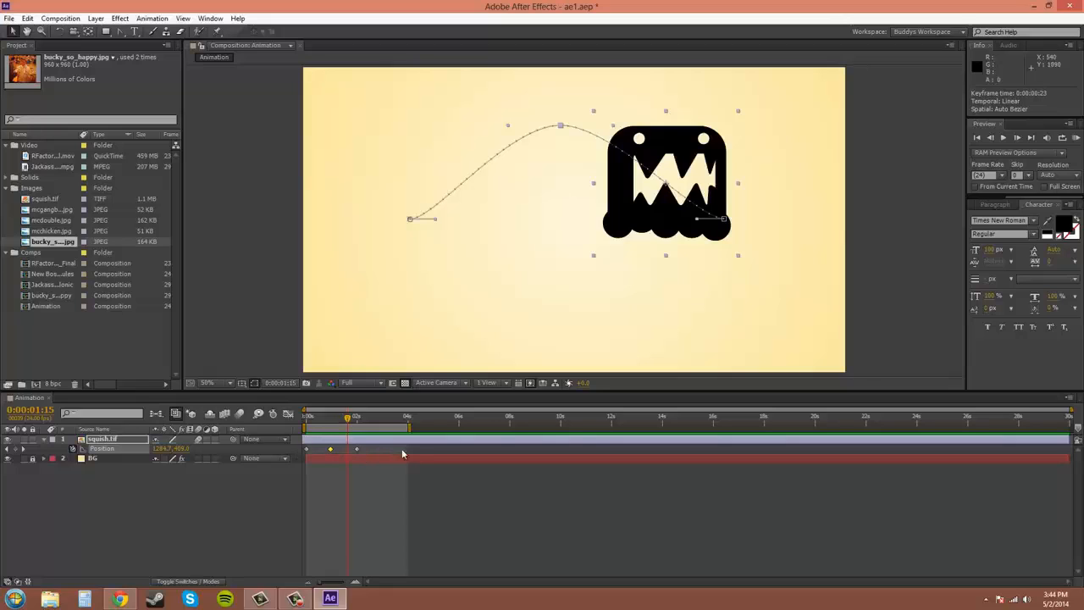
# Step: Move squish.tif's last position keyframe to 0:00:03:08 in the timeline
pyautogui.click(356, 449)
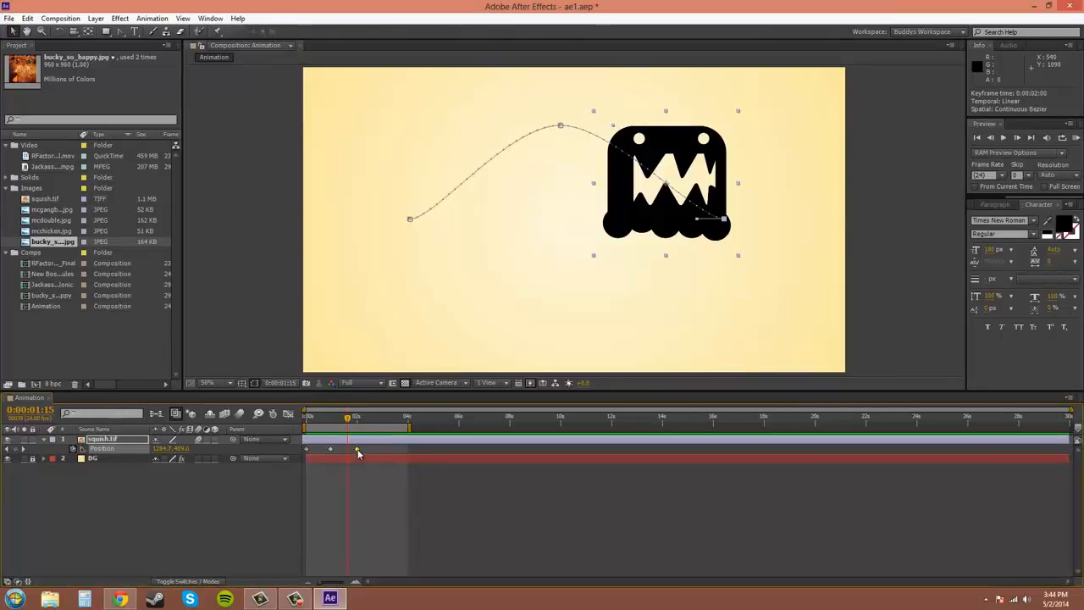
pyautogui.moveTo(357, 449); pyautogui.dragTo(390, 450)
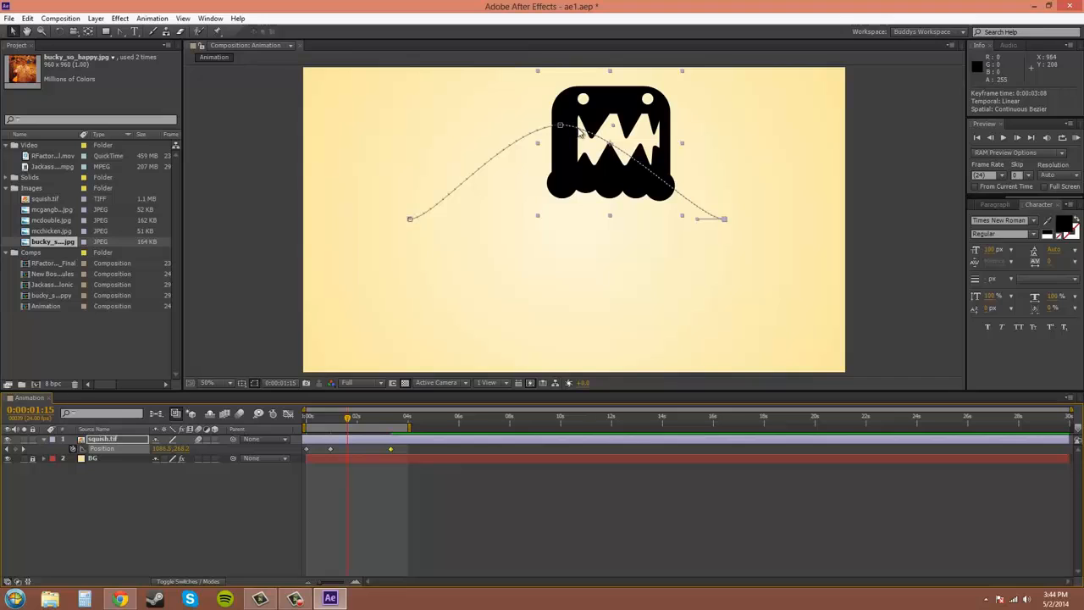
# Step: Examine the spacing of the dots on the motion path around the middle keyframe up close
pyautogui.scroll(1, 718, 176)
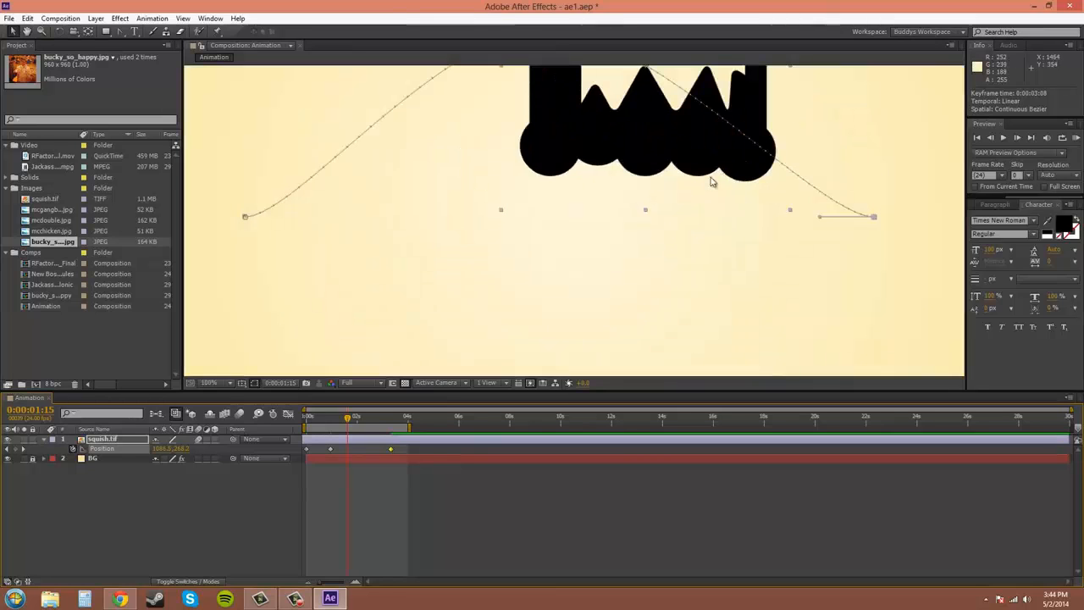
pyautogui.moveTo(686, 230); pyautogui.dragTo(673, 361)
pyautogui.scroll(1, 810, 269)
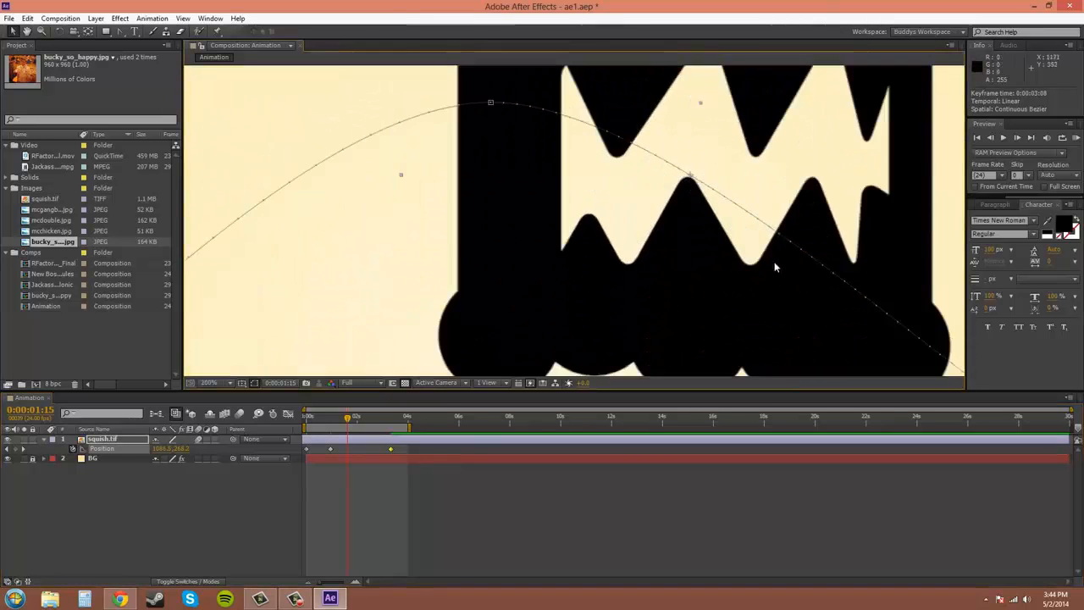
pyautogui.scroll(-1, 777, 268)
pyautogui.moveTo(759, 330); pyautogui.dragTo(792, 288)
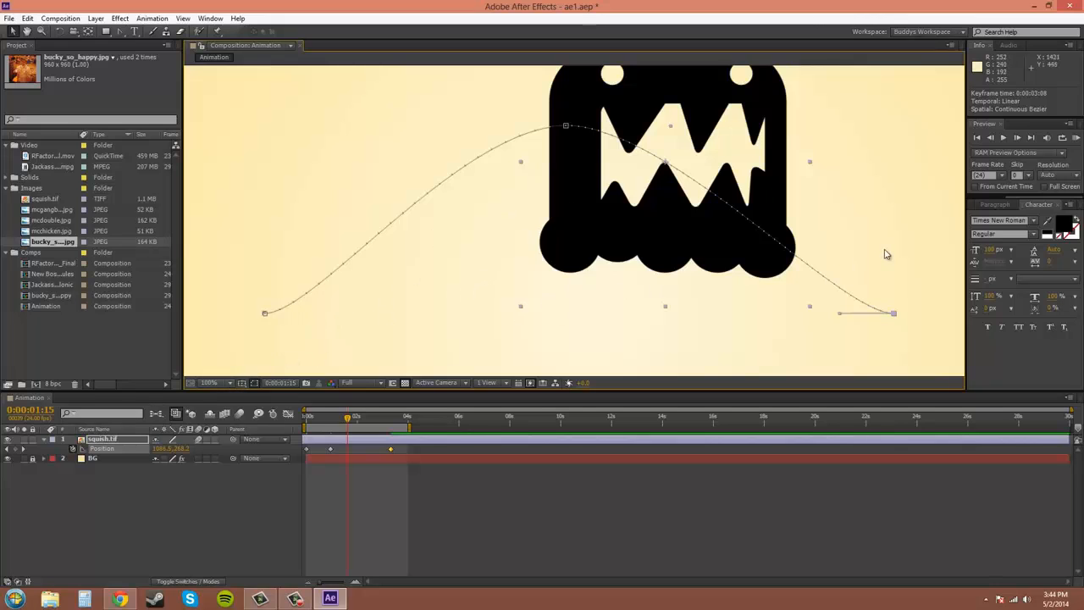
# Step: Inspect the path's second segment by zooming in and out with the Zoom tool, and return to the Selection tool
pyautogui.press('z')
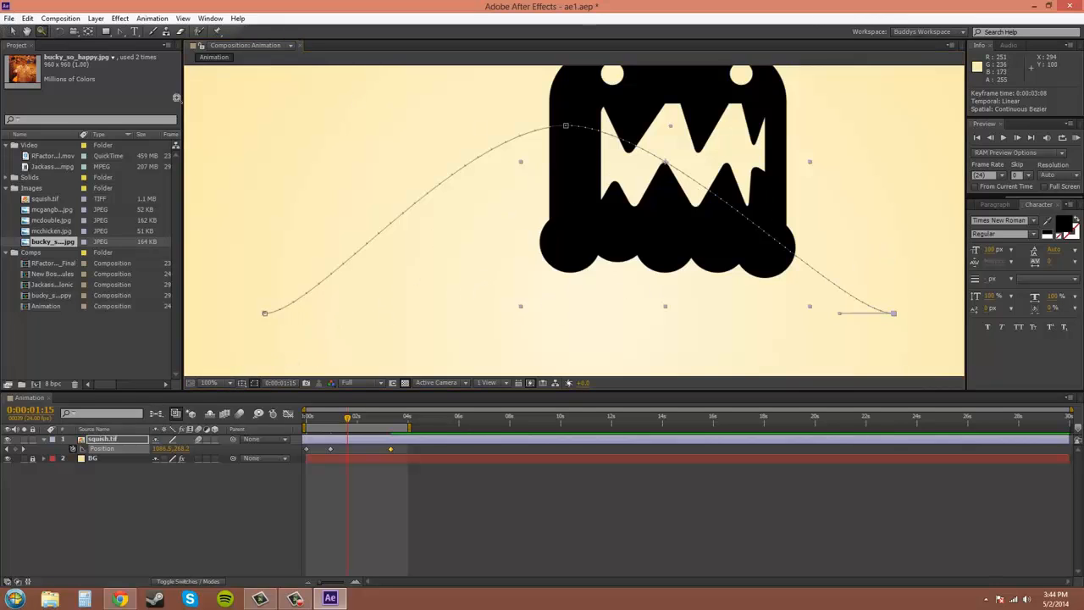
pyautogui.click(713, 222)
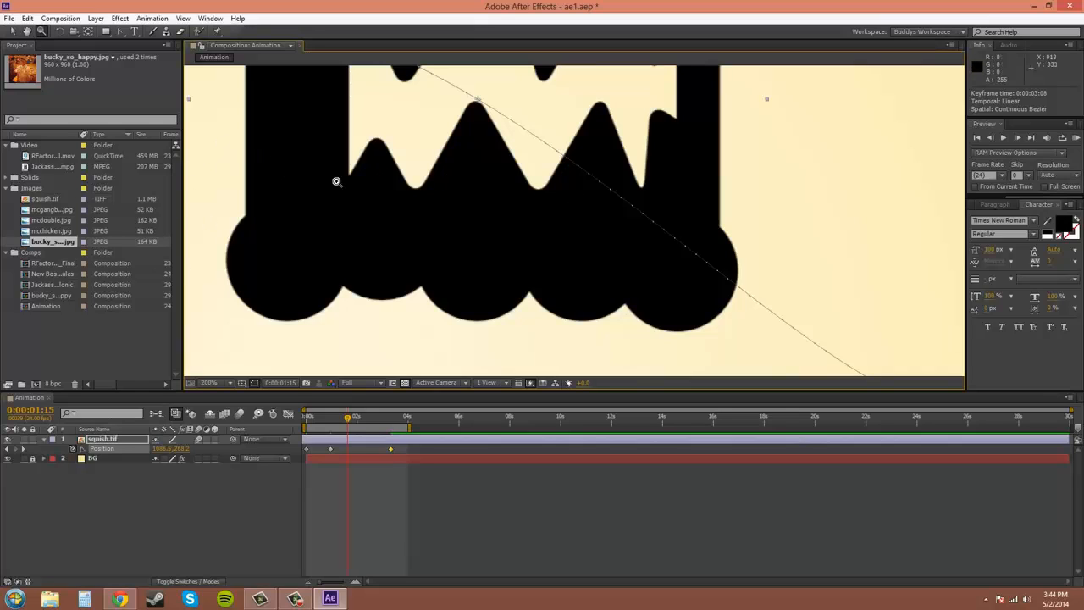
pyautogui.keyDown('alt'); pyautogui.click(624, 235); pyautogui.keyUp('alt')
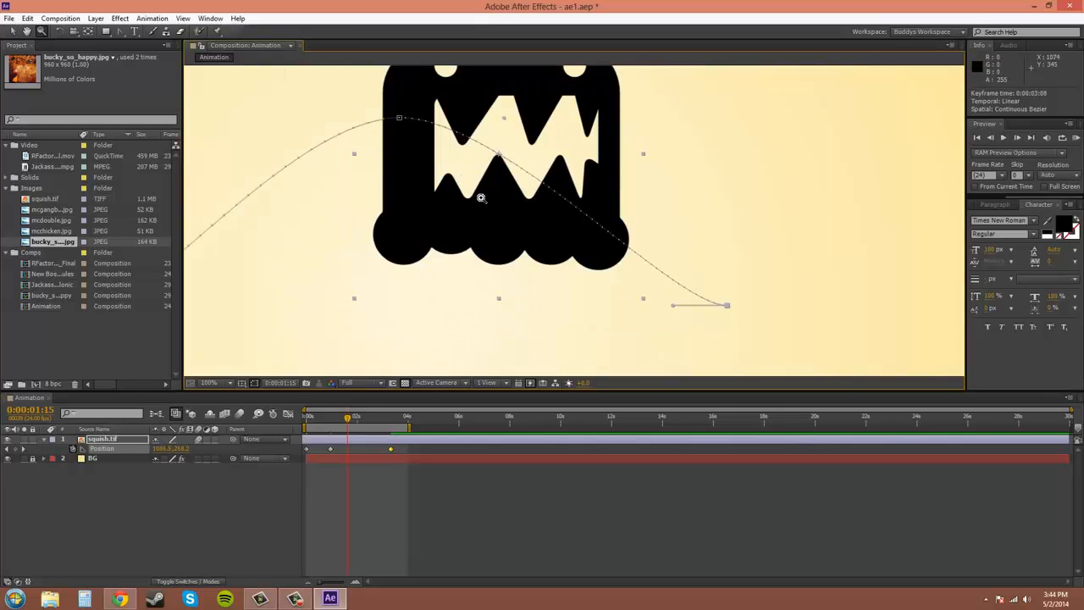
pyautogui.click(12, 32)
pyautogui.moveTo(690, 198); pyautogui.dragTo(835, 196)
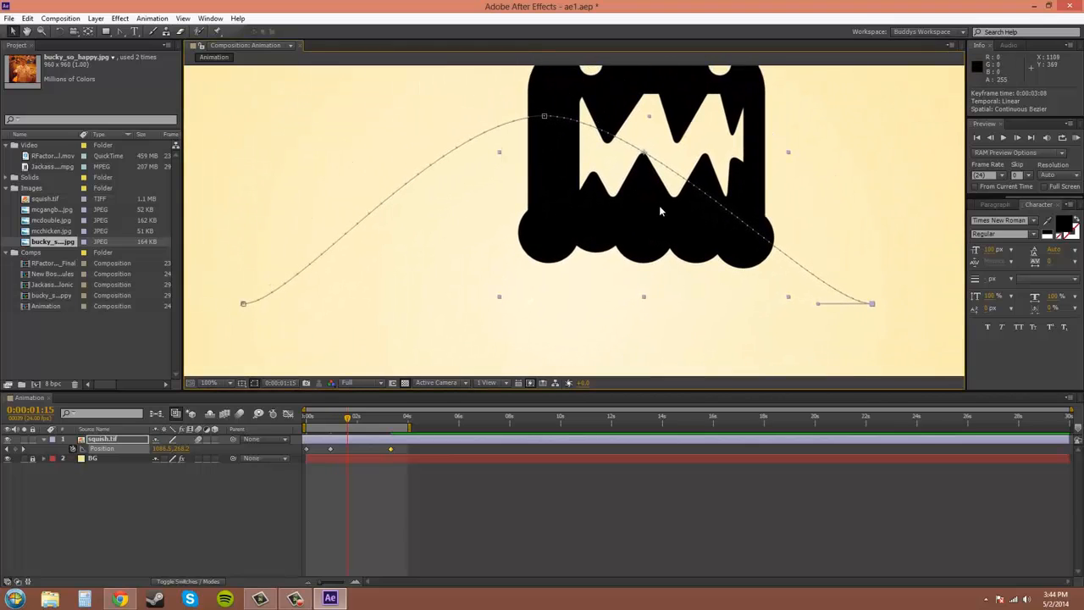
pyautogui.moveTo(659, 209); pyautogui.dragTo(522, 224)
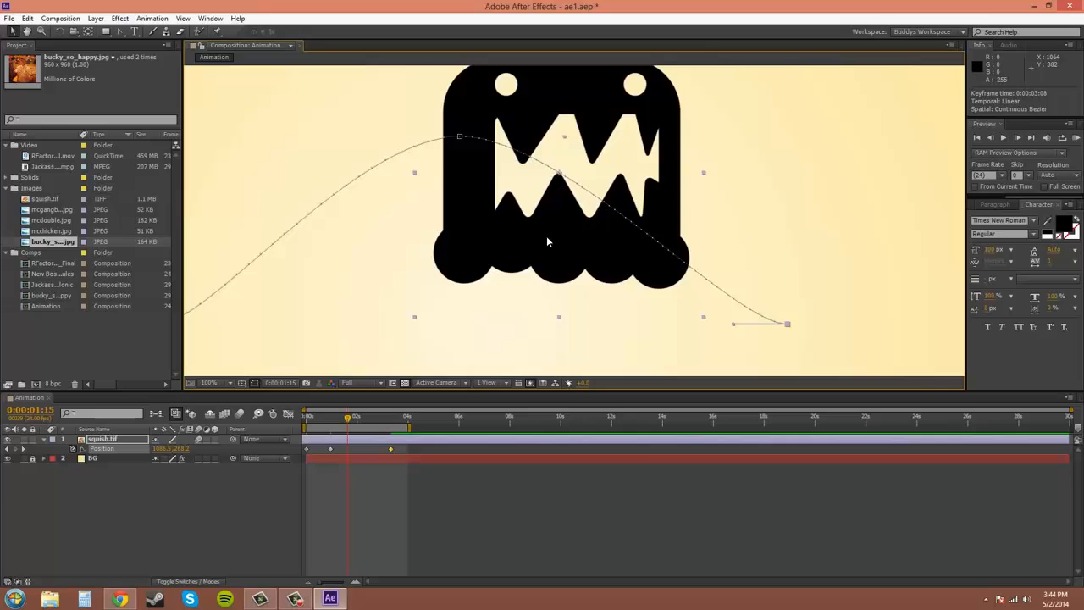
# Step: Compare the dot spacing of the motion path's first segment with that of its second segment
pyautogui.press('.')
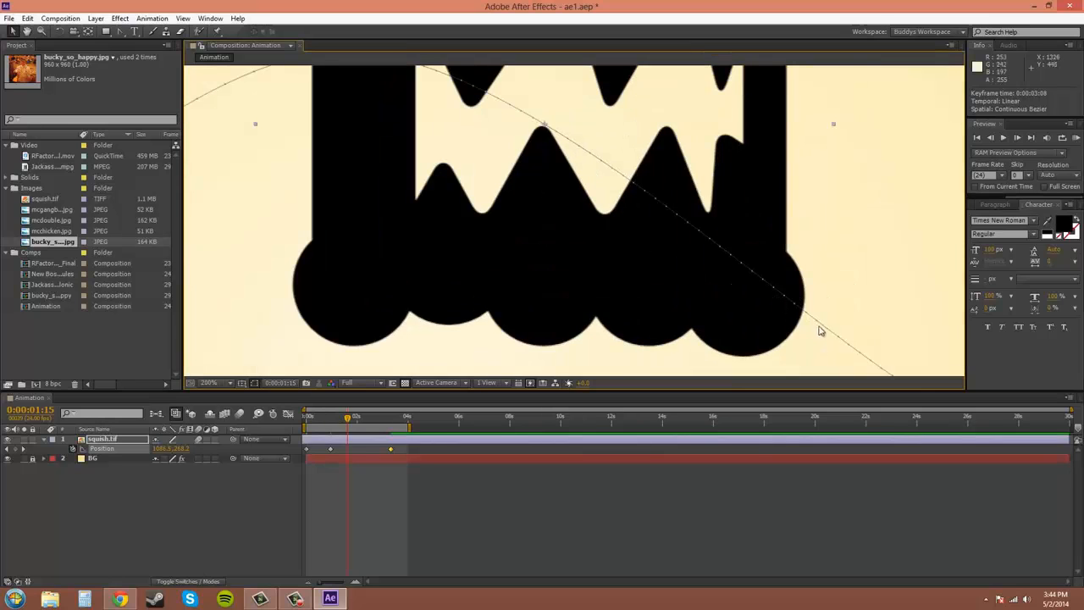
pyautogui.moveTo(523, 291); pyautogui.dragTo(887, 331)
pyautogui.moveTo(547, 242); pyautogui.dragTo(695, 229)
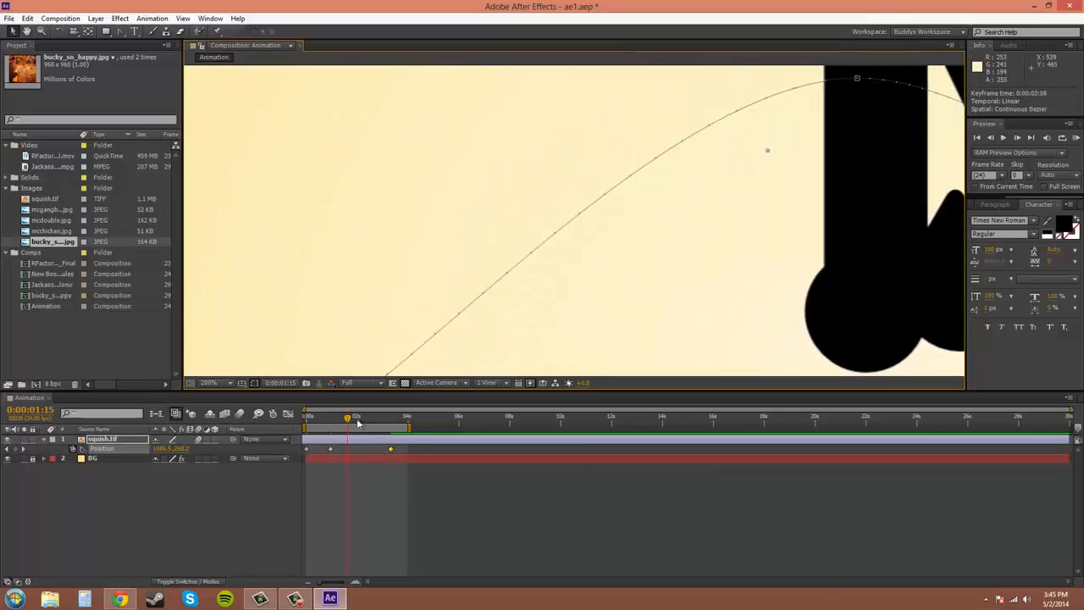
pyautogui.scroll(-2, 593, 268)
pyautogui.moveTo(568, 255); pyautogui.dragTo(558, 260)
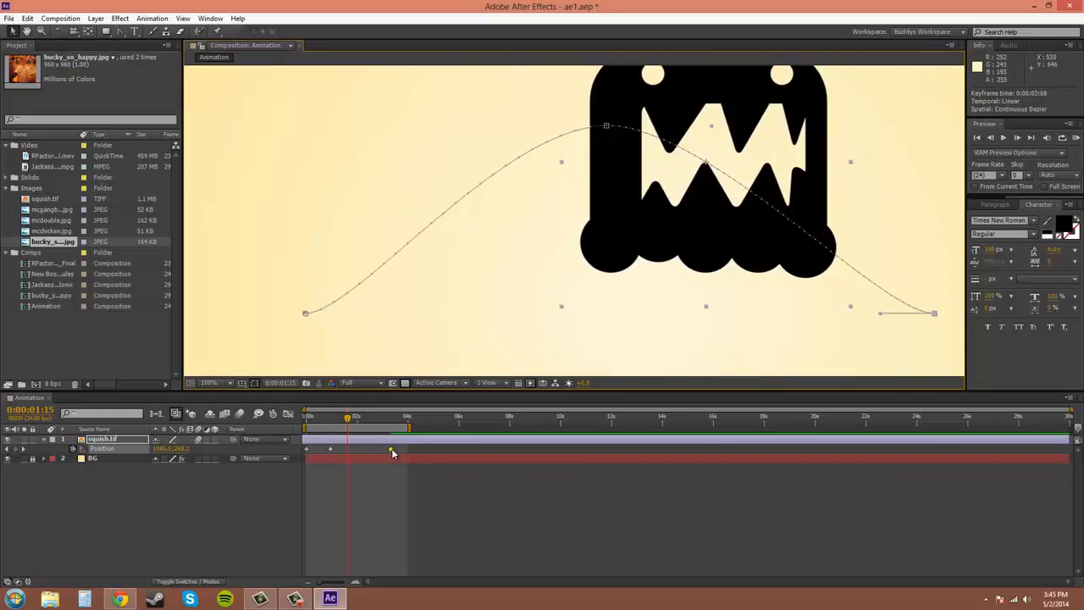
# Step: Move the last position keyframe to 0:00:01:15, try it with the current time at 0:00:02:14, and undo that second move
pyautogui.moveTo(391, 448); pyautogui.dragTo(352, 452)
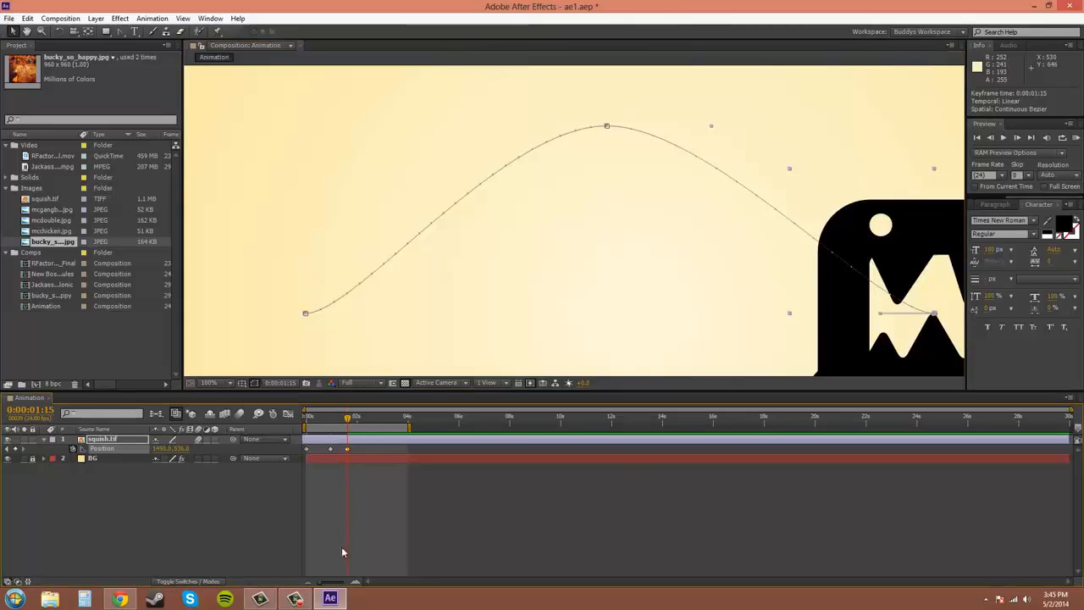
pyautogui.moveTo(354, 423); pyautogui.dragTo(364, 454)
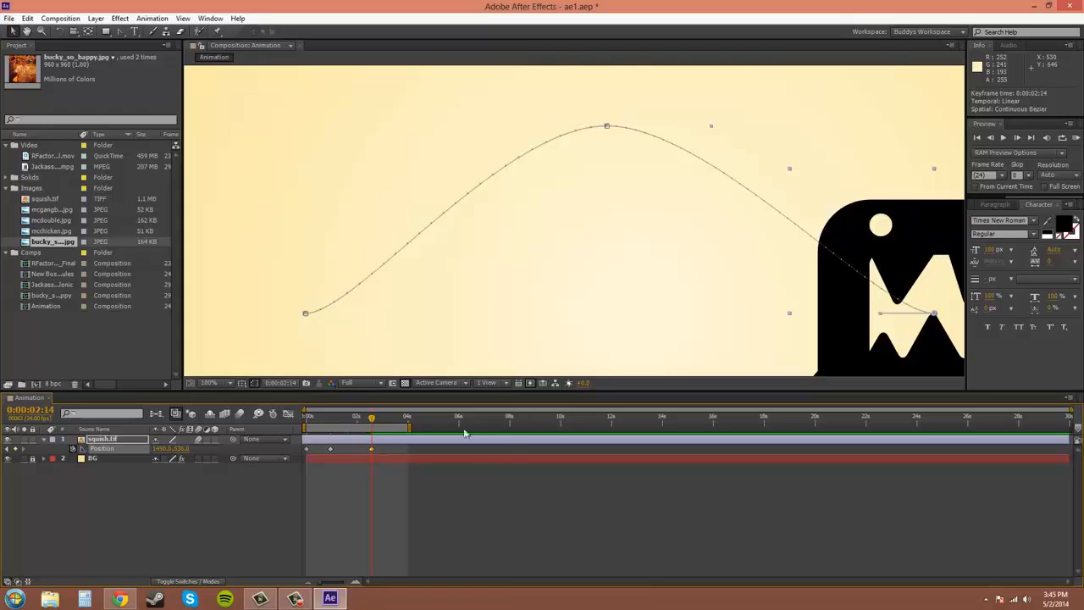
pyautogui.hotkey('ctrl', 'z')
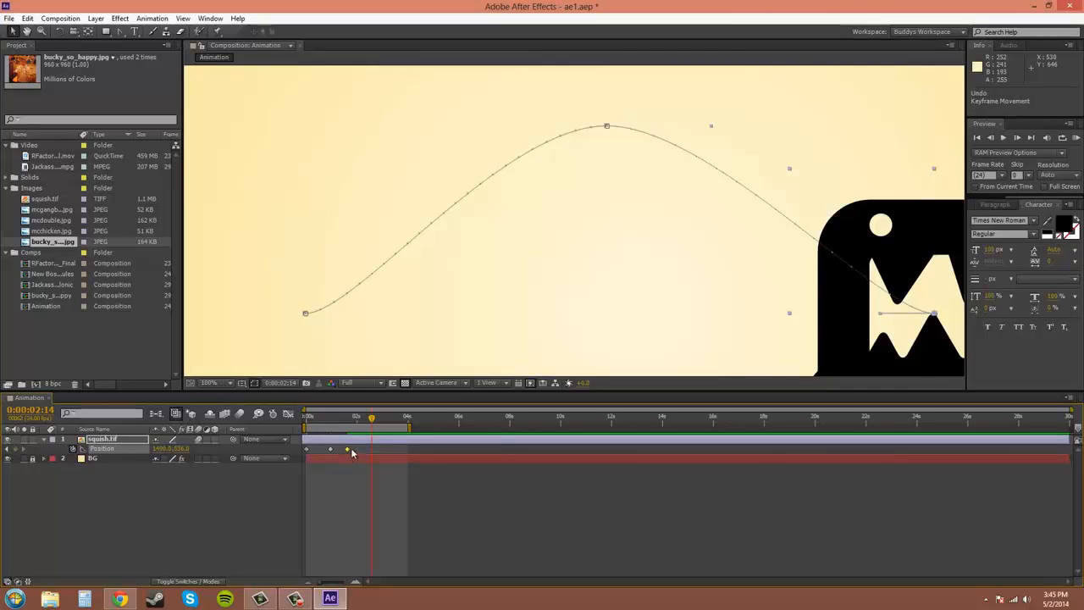
# Step: Move the current time and squish.tif's last position keyframe to 0:00:02:00
pyautogui.moveTo(371, 423); pyautogui.dragTo(359, 420)
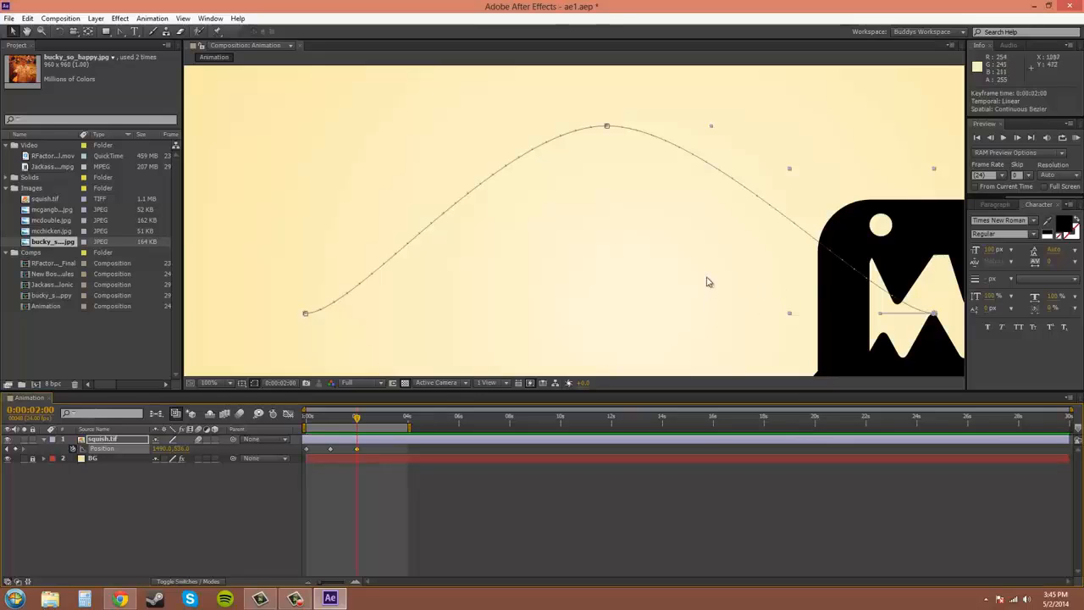
pyautogui.scroll(-2, 706, 281)
pyautogui.moveTo(601, 255)
pyautogui.mouseDown()
pyautogui.moveTo(598, 237)
pyautogui.moveTo(604, 252)
pyautogui.mouseUp()
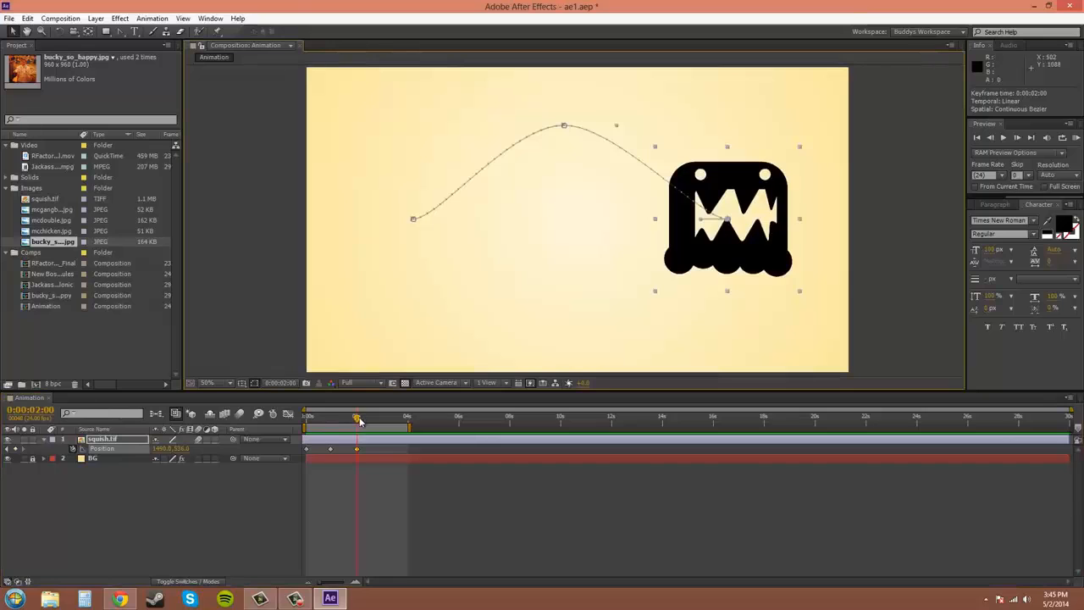
# Step: With the current time at 0:00:00:00, move the path's end keyframe to position 1498.0, 560.0, and return the time to 0:00:02:00
pyautogui.moveTo(357, 417); pyautogui.dragTo(295, 430)
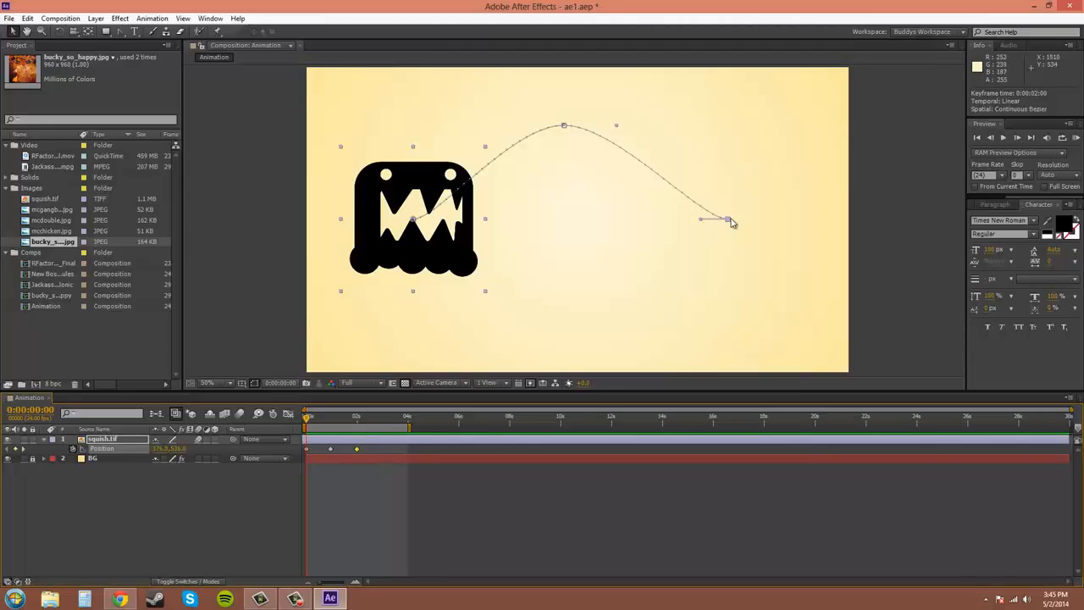
pyautogui.moveTo(728, 219)
pyautogui.mouseDown()
pyautogui.moveTo(726, 200)
pyautogui.moveTo(767, 144)
pyautogui.moveTo(756, 214)
pyautogui.moveTo(719, 249)
pyautogui.moveTo(641, 251)
pyautogui.moveTo(682, 264)
pyautogui.moveTo(764, 133)
pyautogui.moveTo(769, 169)
pyautogui.moveTo(727, 229)
pyautogui.mouseUp()
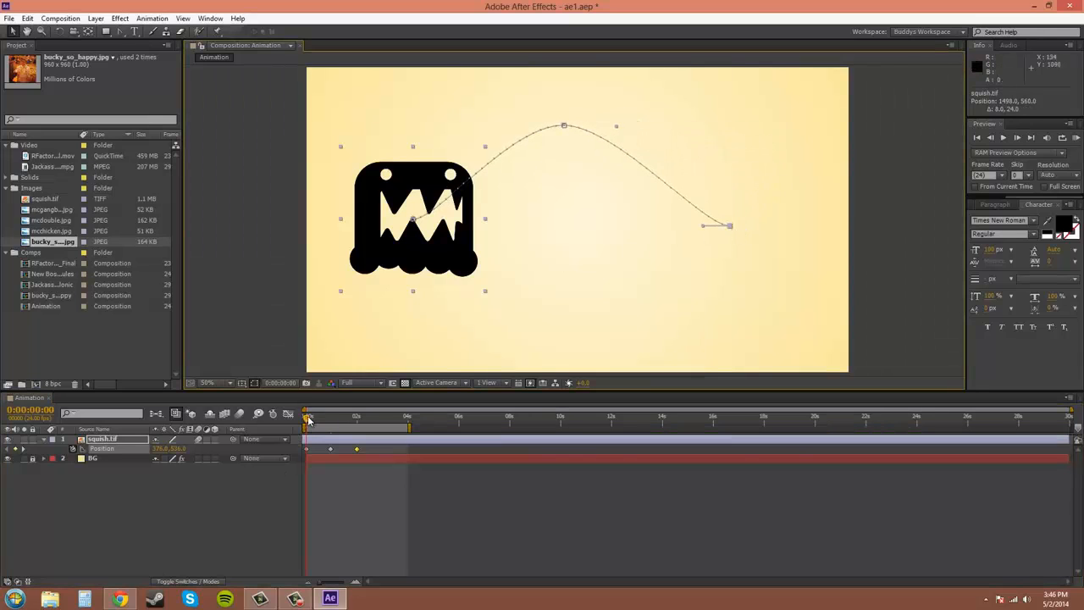
pyautogui.moveTo(309, 421); pyautogui.dragTo(356, 421)
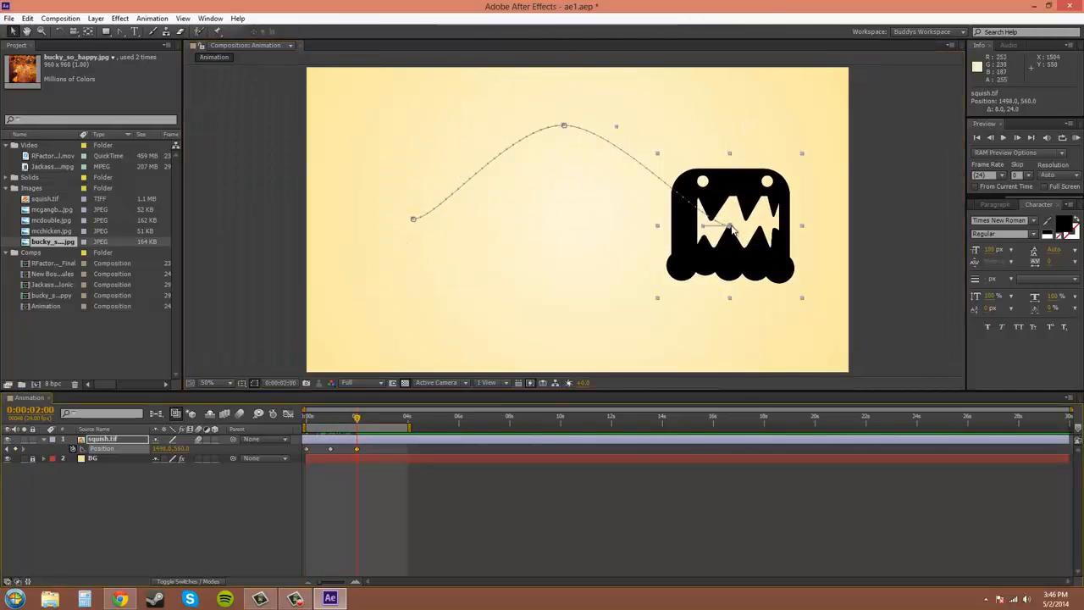
# Step: Try moving squish.tif's end keyframe at 0:00:02:00 to position 1370.0, 558.0, and then to 1460.0, 482.0
pyautogui.moveTo(732, 228); pyautogui.dragTo(684, 237)
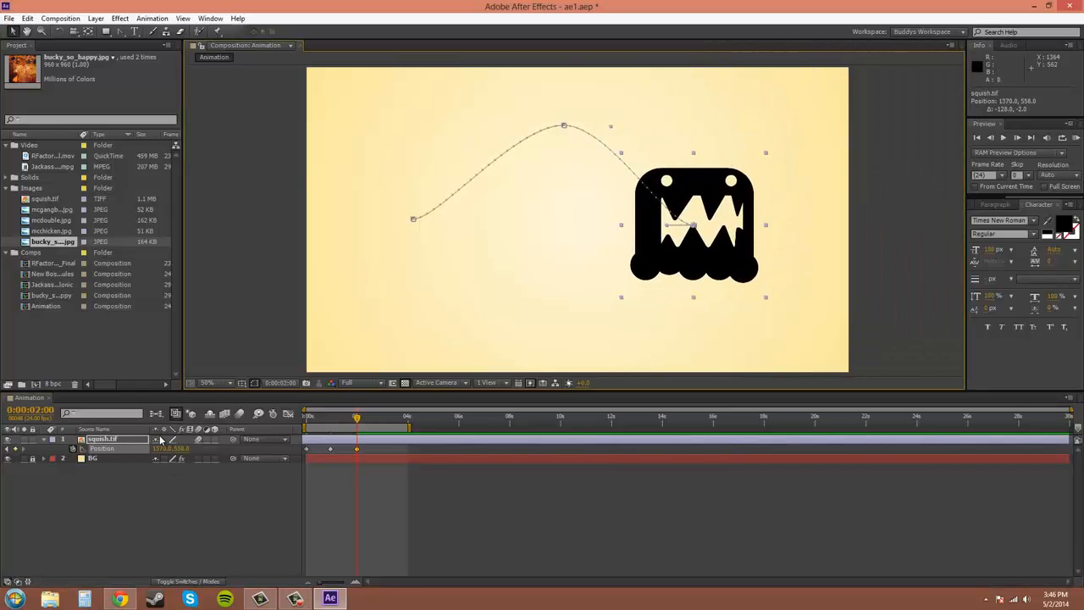
pyautogui.click(140, 439)
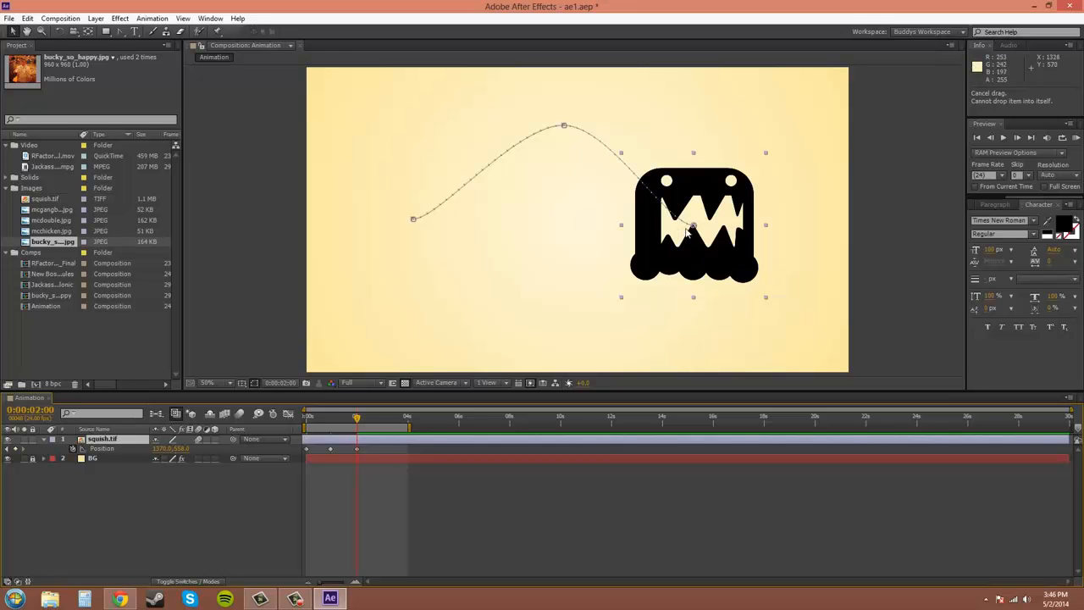
pyautogui.moveTo(693, 227); pyautogui.dragTo(720, 205)
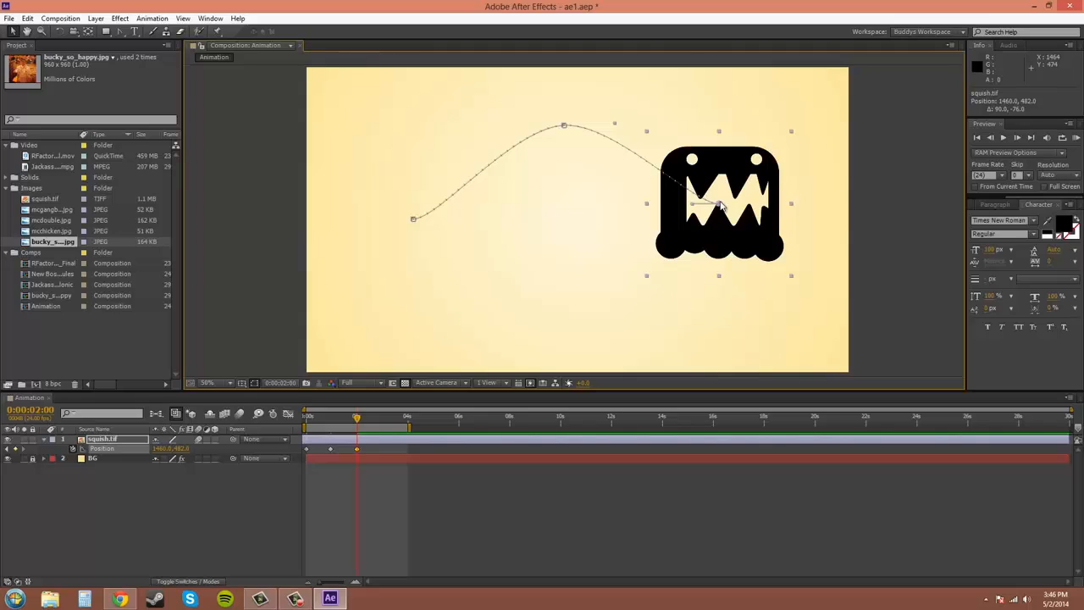
# Step: Undo the end keyframe's moves back to position 1490.0, 536.0, and scrub the current time from 0:00:00:00 to 0:00:02:00
pyautogui.hotkey('ctrl', 'z')
pyautogui.hotkey('ctrl', 'z')
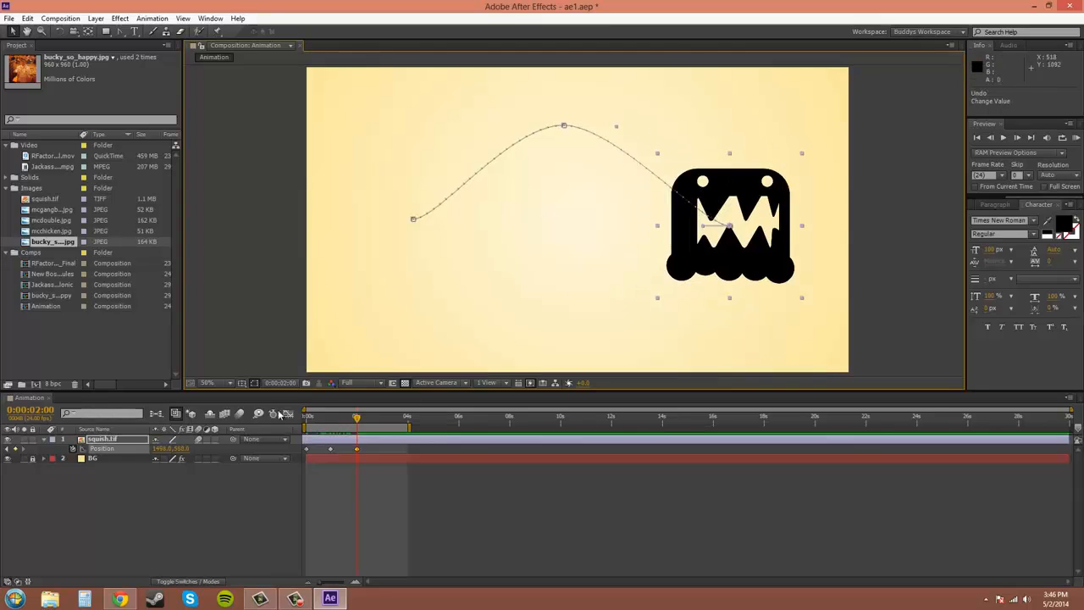
pyautogui.press('Home')
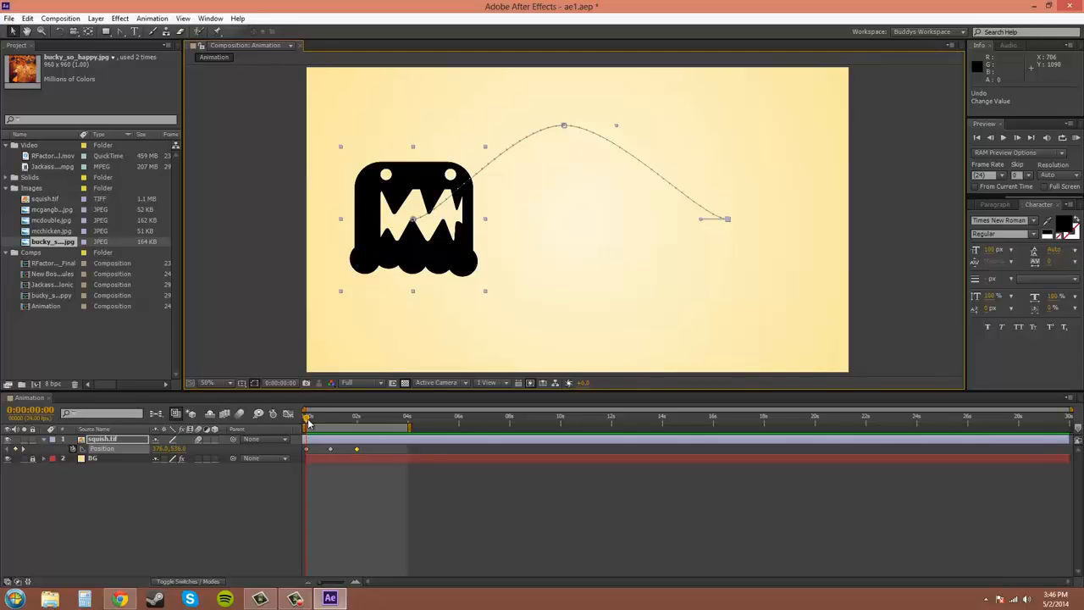
pyautogui.moveTo(307, 420); pyautogui.dragTo(355, 425)
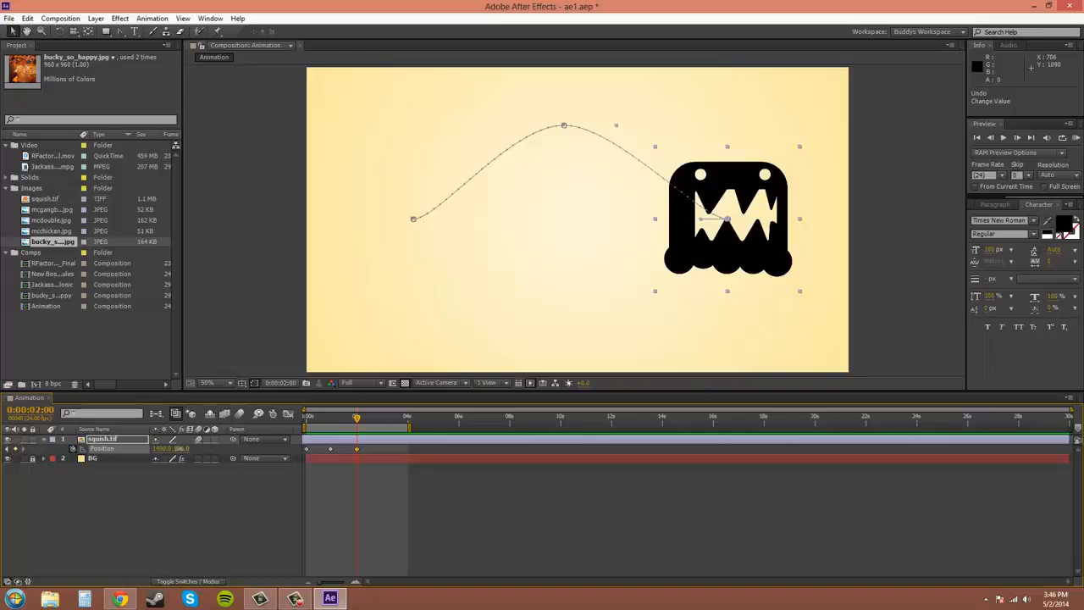
# Step: Try scrubbing the end keyframe's Y position, undo it, set the Y value to 700, and undo that too
pyautogui.moveTo(181, 447); pyautogui.dragTo(120, 482)
pyautogui.hotkey('ctrl', 'z')
pyautogui.hotkey('ctrl', 'z')
pyautogui.moveTo(185, 449)
pyautogui.mouseDown()
pyautogui.moveTo(244, 451)
pyautogui.moveTo(169, 452)
pyautogui.moveTo(191, 442)
pyautogui.moveTo(181, 455)
pyautogui.mouseUp()
pyautogui.click(183, 449)
pyautogui.write('700')
pyautogui.press('Return')
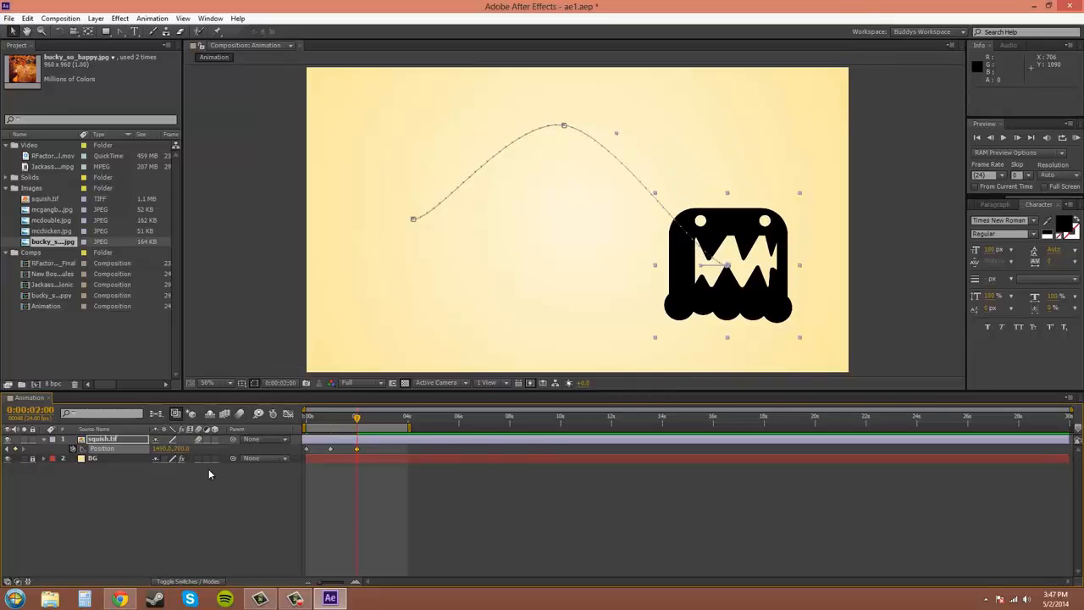
pyautogui.hotkey('ctrl', 'z')
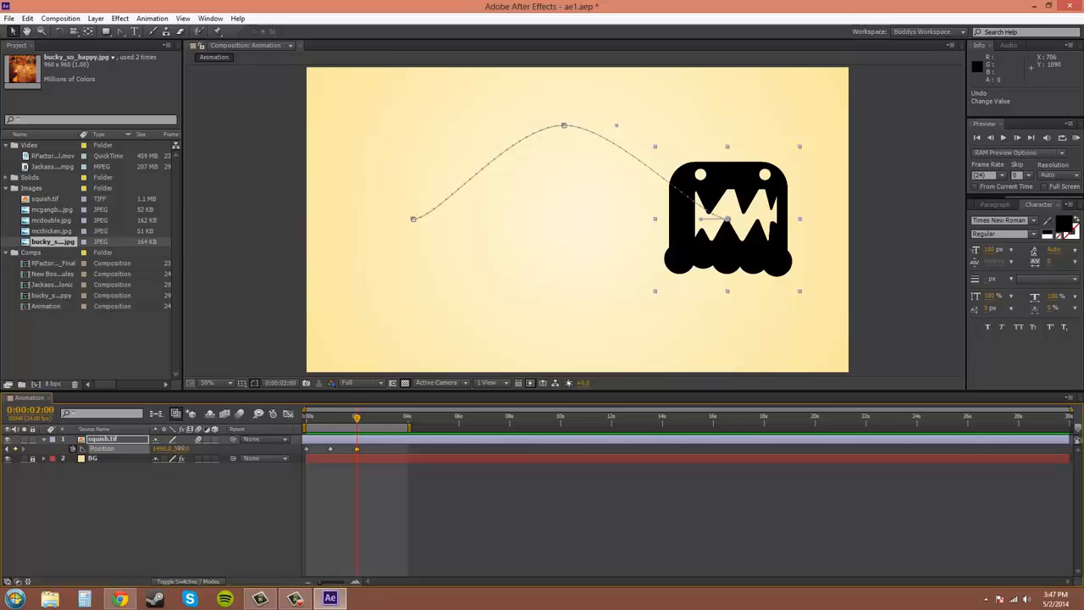
# Step: Try scrubbing the end keyframe's Y position far down, undo it, and scrub its X position to about 1622 and its Y position again
pyautogui.moveTo(176, 448); pyautogui.dragTo(186, 475)
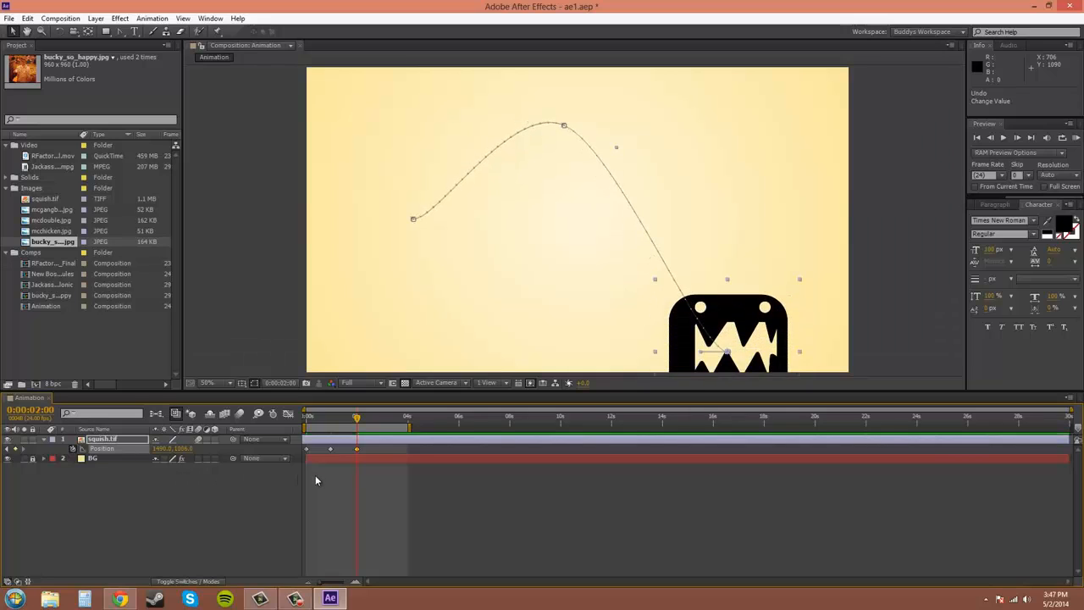
pyautogui.hotkey('ctrl', 'z')
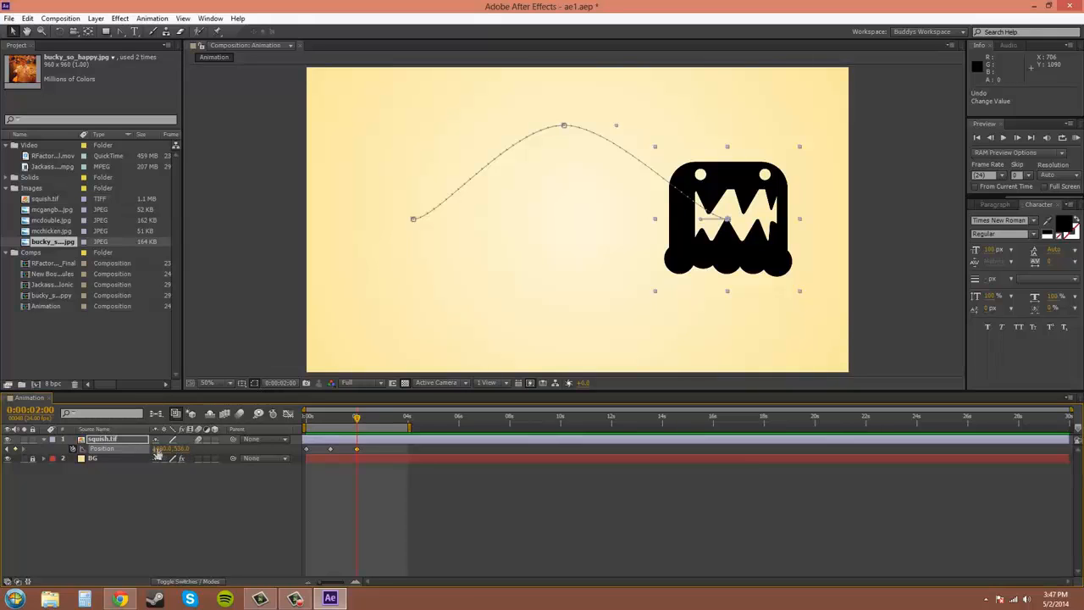
pyautogui.moveTo(159, 454); pyautogui.dragTo(254, 457)
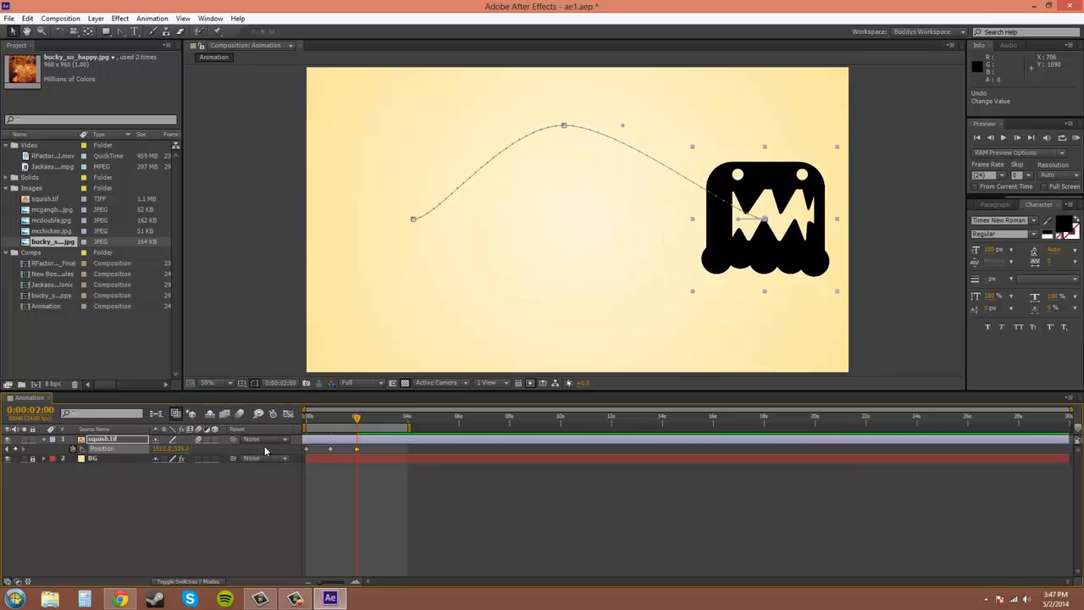
pyautogui.moveTo(177, 449)
pyautogui.mouseDown()
pyautogui.moveTo(149, 467)
pyautogui.moveTo(162, 463)
pyautogui.mouseUp()
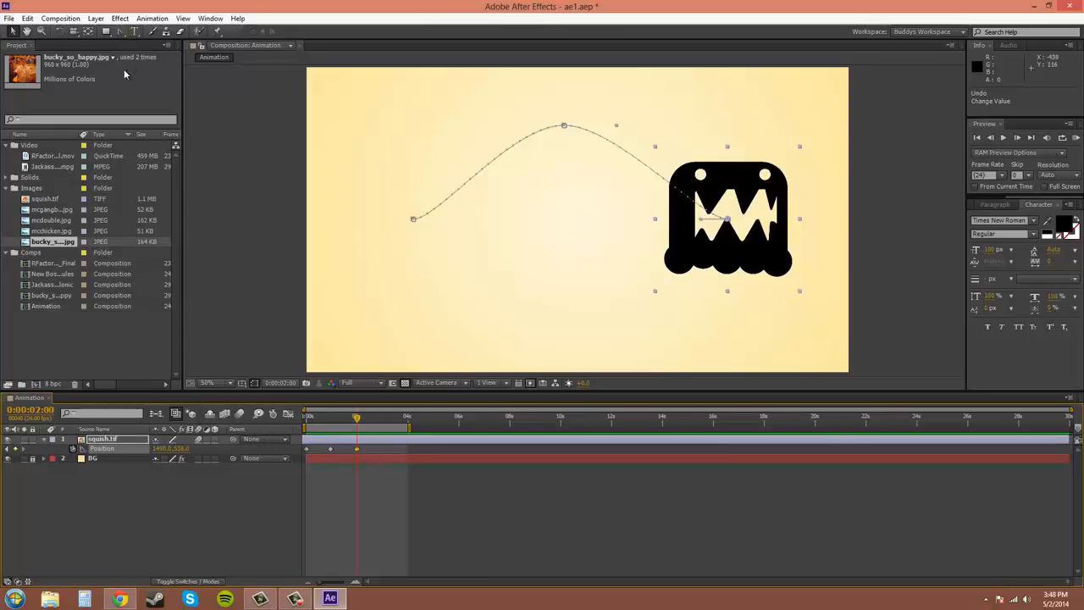
# Step: Examine squish.tif's Position transform dialog and its available units, keep pixels, and accept the dialog
pyautogui.click(94, 19)
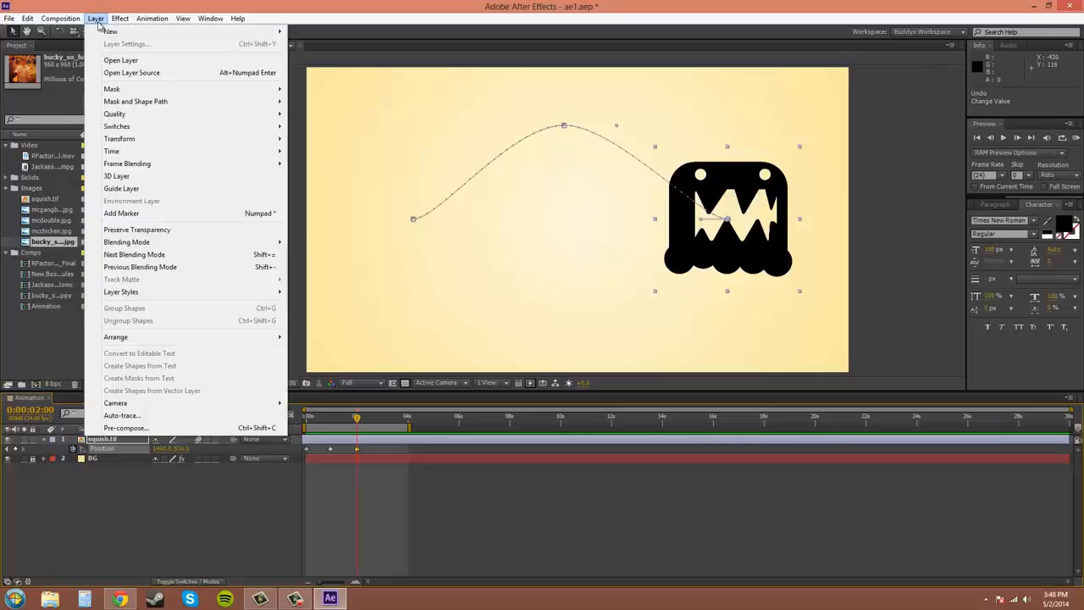
pyautogui.moveTo(135, 140)
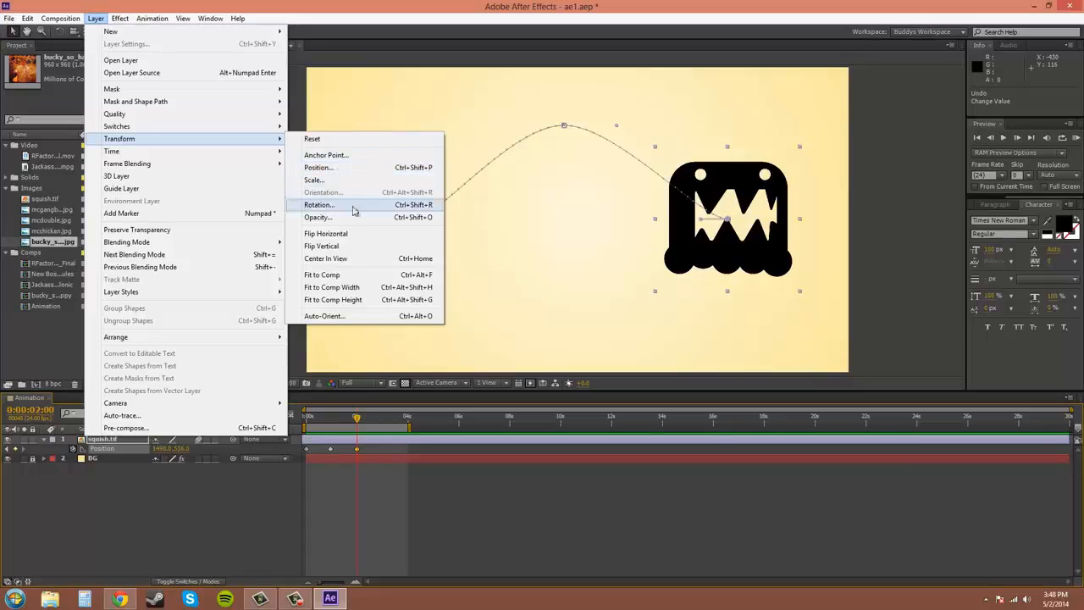
pyautogui.click(324, 168)
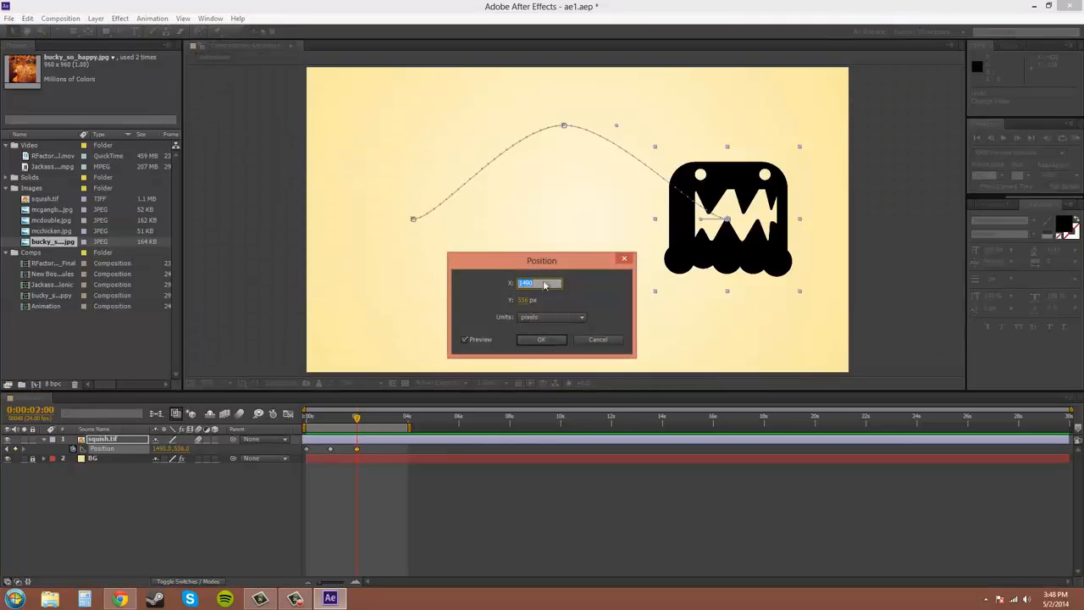
pyautogui.click(579, 320)
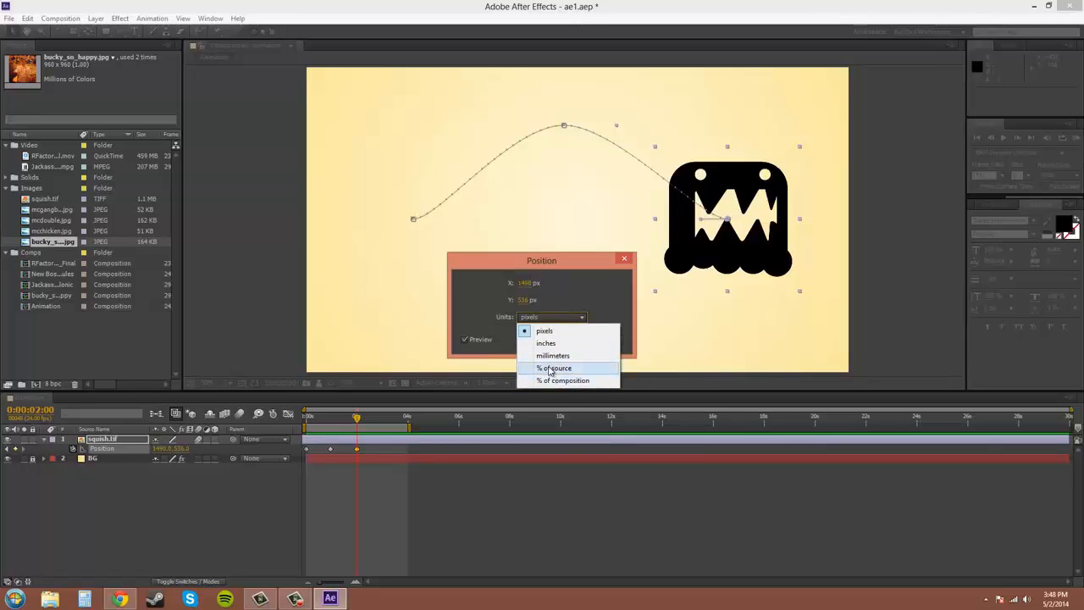
pyautogui.click(570, 298)
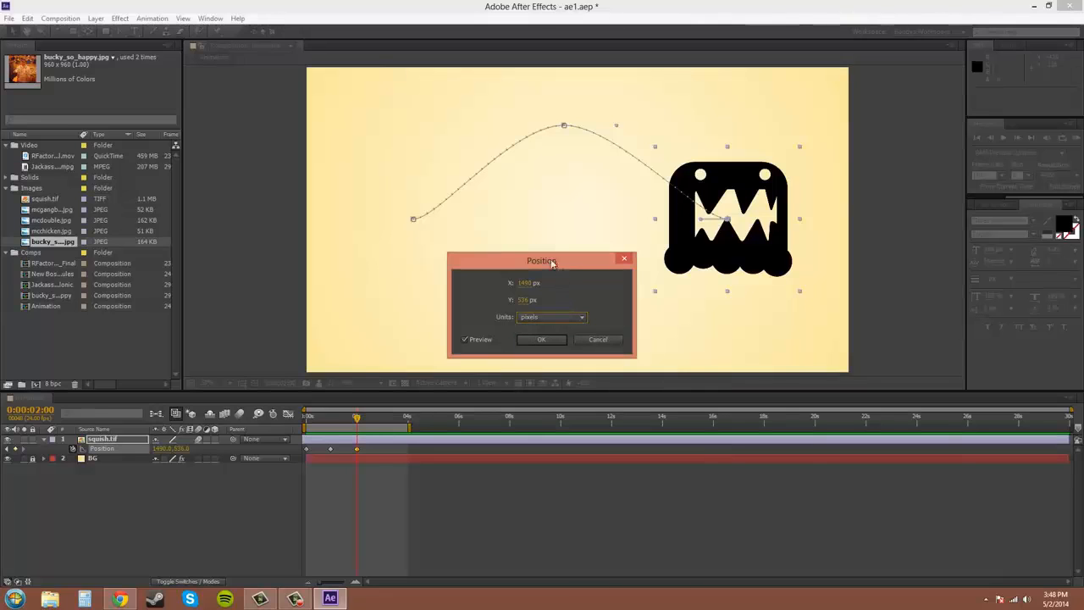
pyautogui.moveTo(551, 263); pyautogui.dragTo(428, 247)
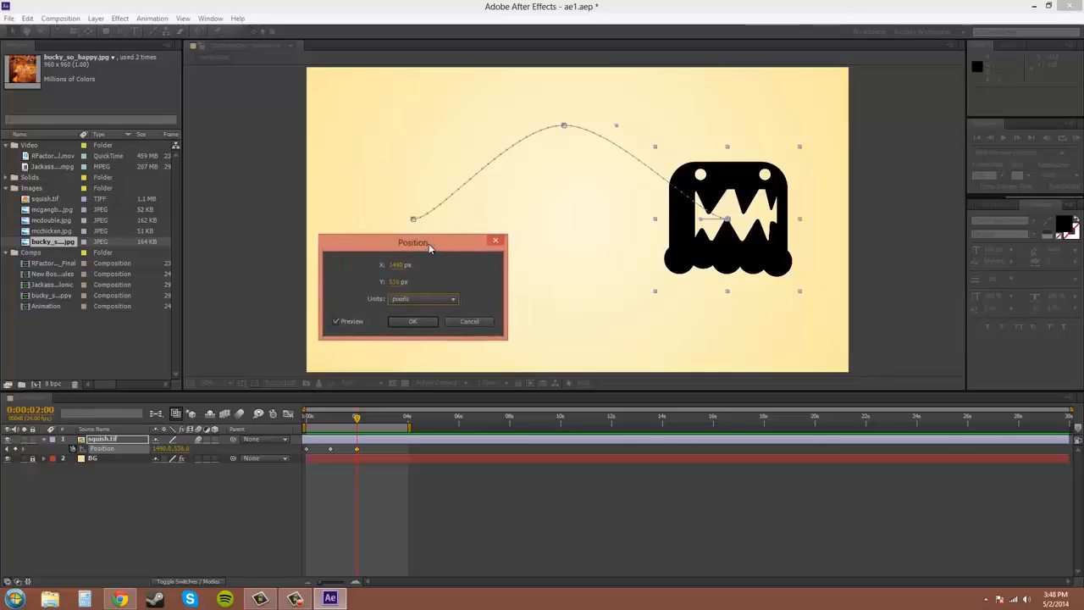
pyautogui.click(411, 321)
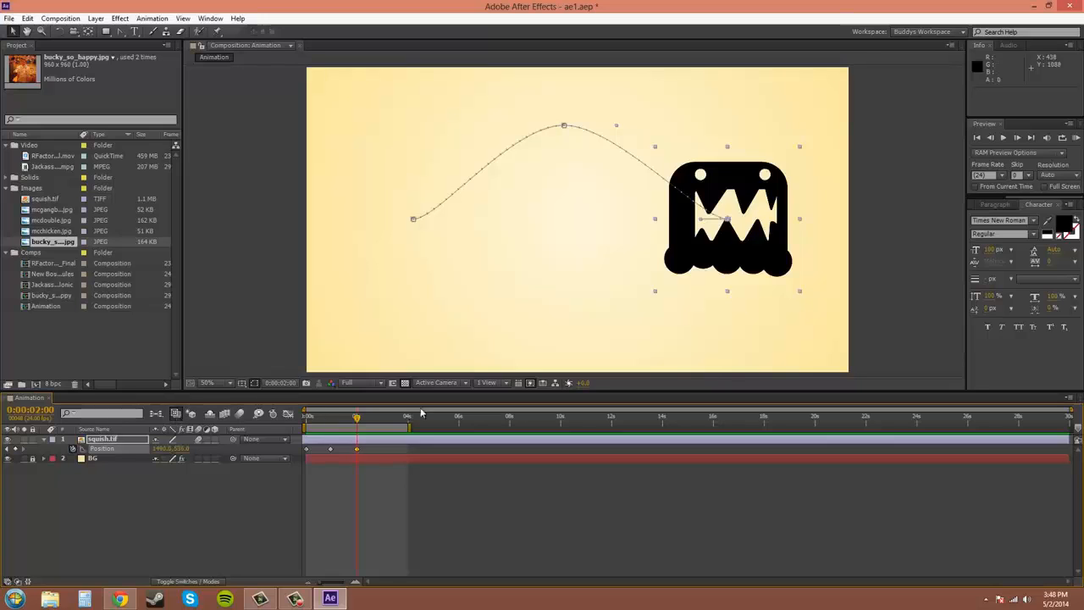
# Step: Move the current time to 0:00:01:00, turn off Live Update, and set its warning to Never Again
pyautogui.moveTo(356, 418); pyautogui.dragTo(332, 427)
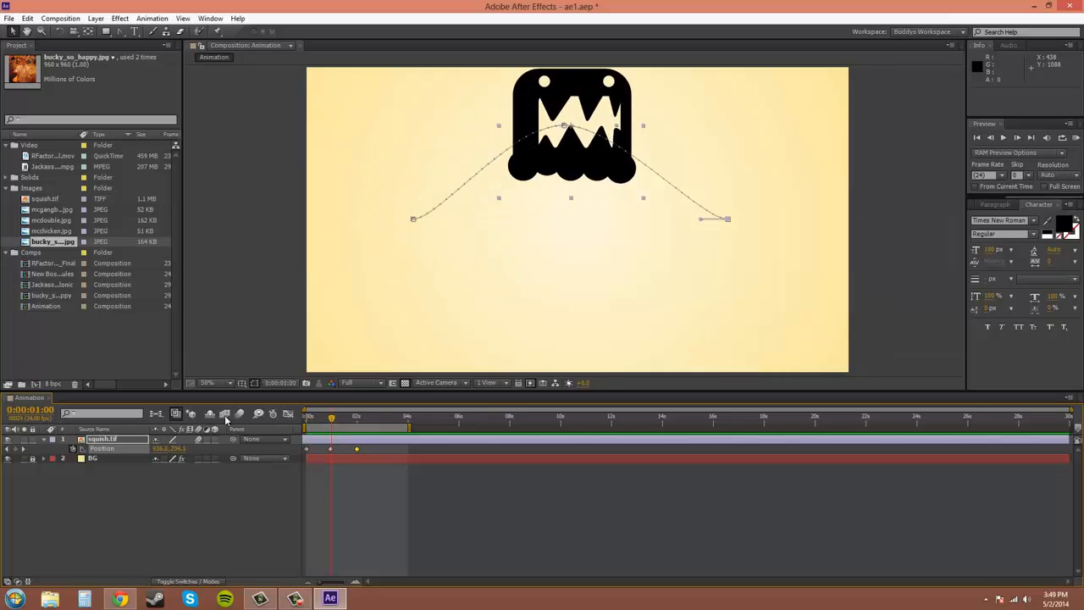
pyautogui.click(175, 414)
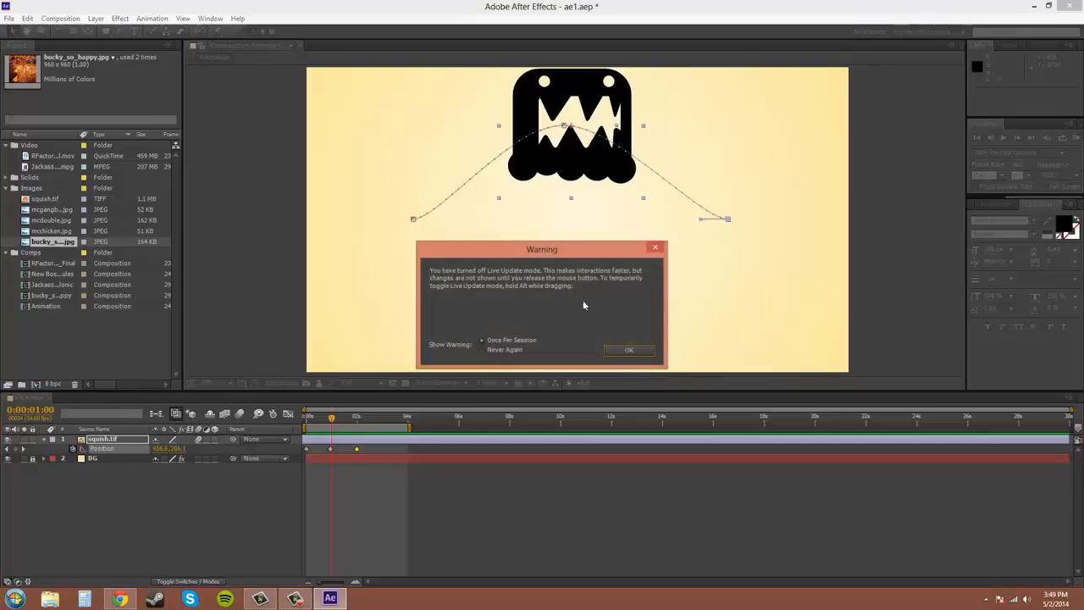
pyautogui.click(490, 351)
pyautogui.click(617, 352)
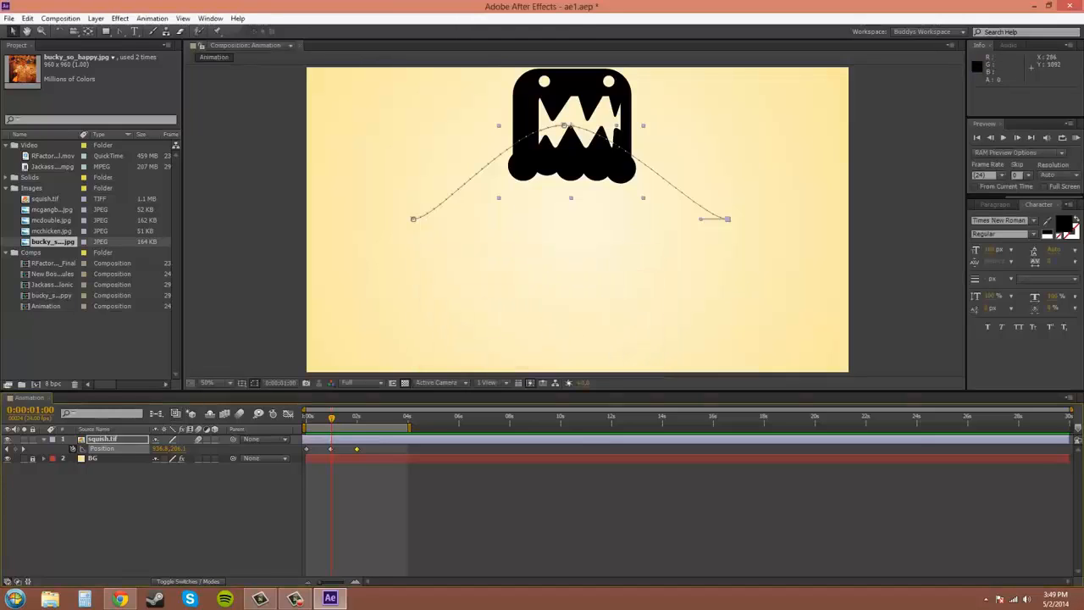
# Step: Scrub the current time to the last keyframe, and again from 0:00:00:00 to 0:00:02:00, to check how the preview updates
pyautogui.moveTo(330, 424); pyautogui.dragTo(355, 455)
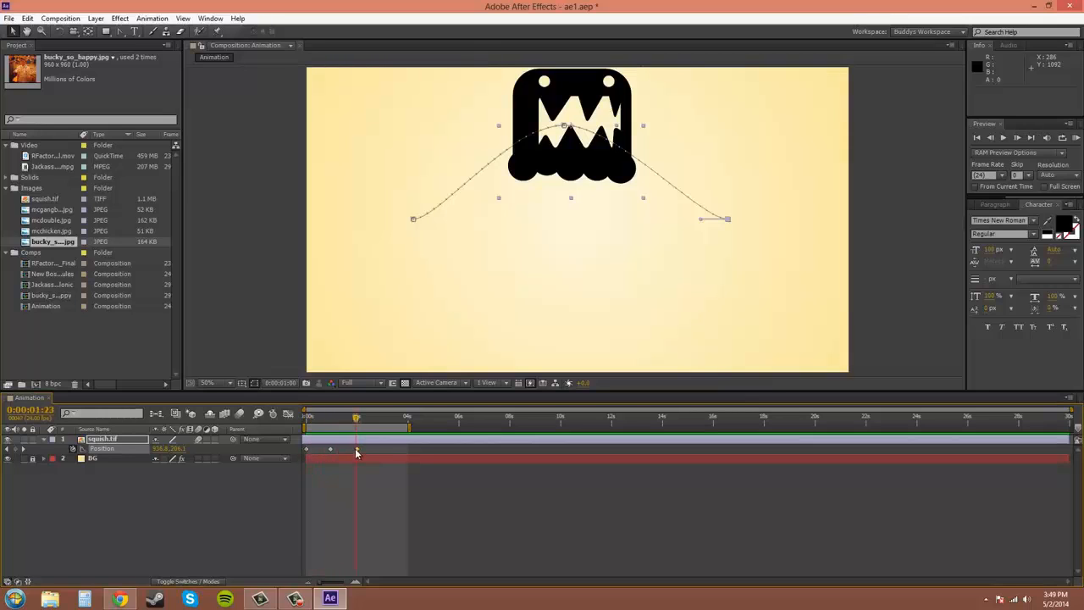
pyautogui.press('Home')
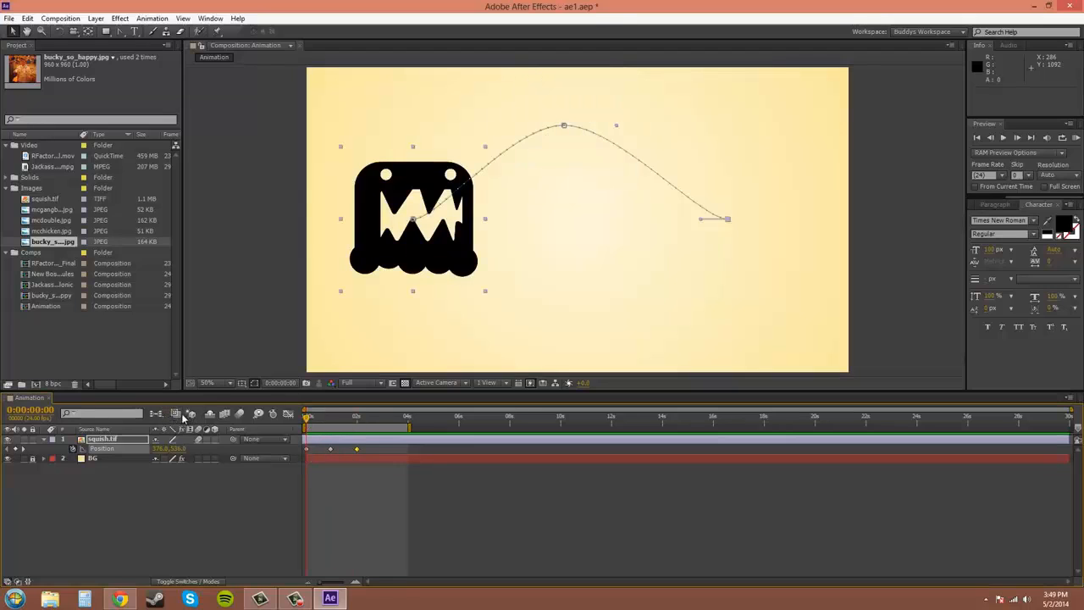
pyautogui.click(306, 421)
pyautogui.moveTo(307, 421); pyautogui.dragTo(355, 430)
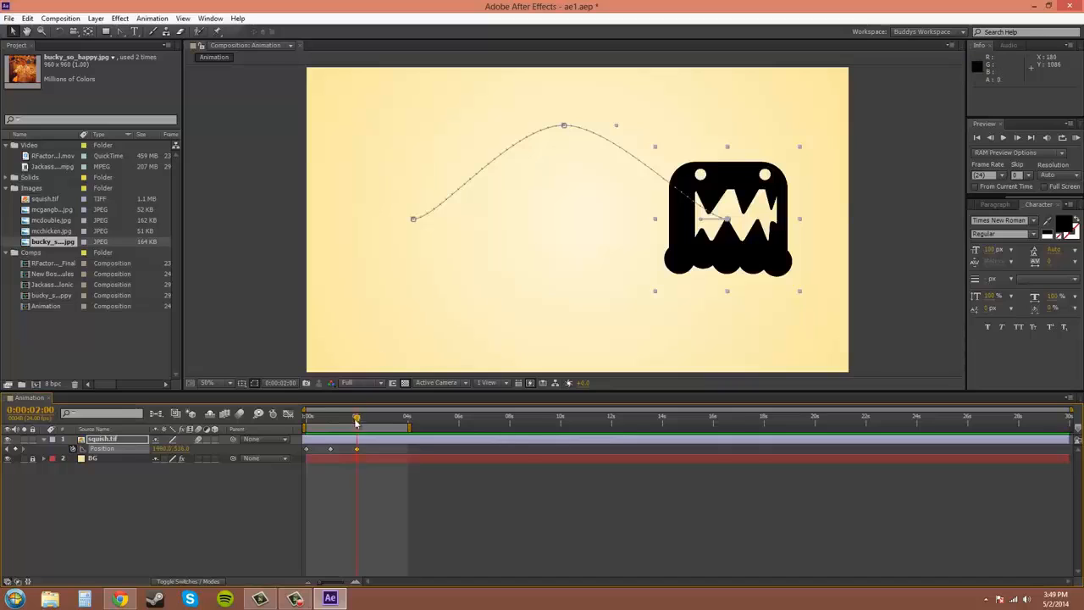
# Step: Return the current time to 0:00:00:00 and save the project
pyautogui.moveTo(356, 423); pyautogui.dragTo(289, 435)
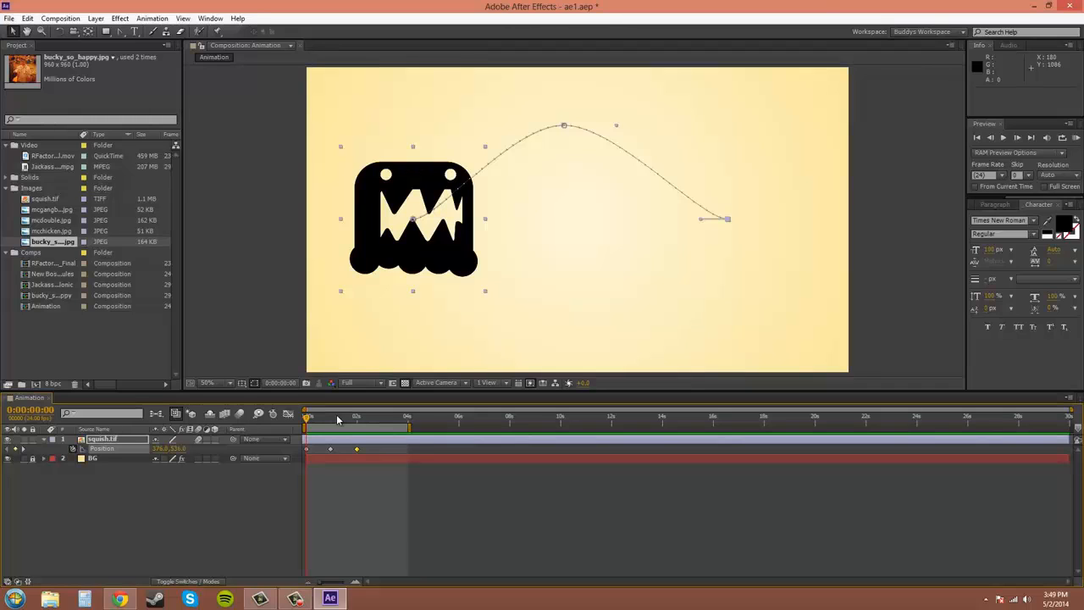
pyautogui.click(9, 17)
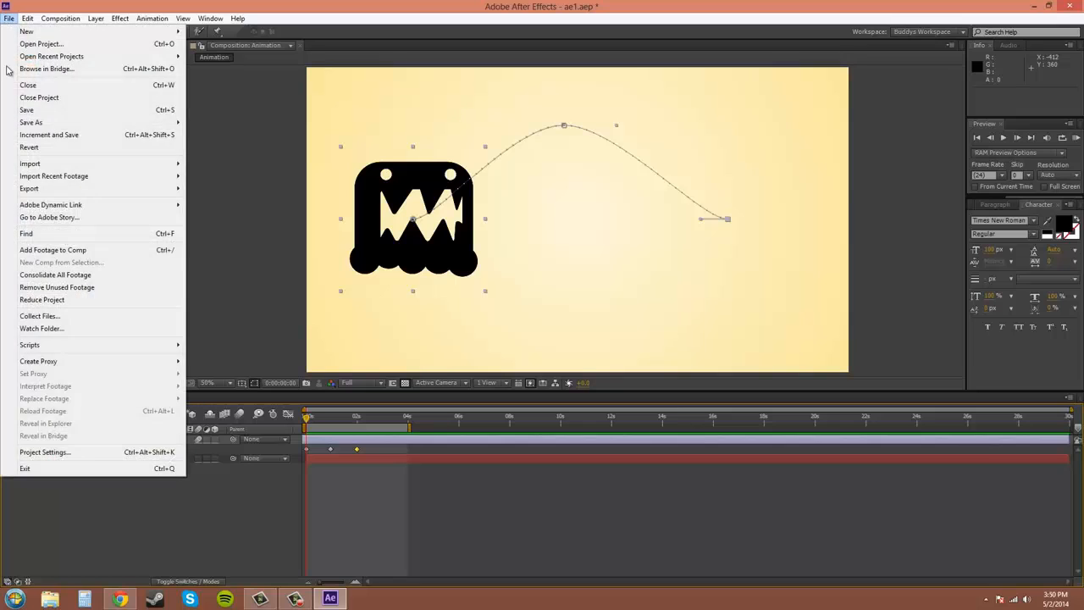
pyautogui.click(26, 110)
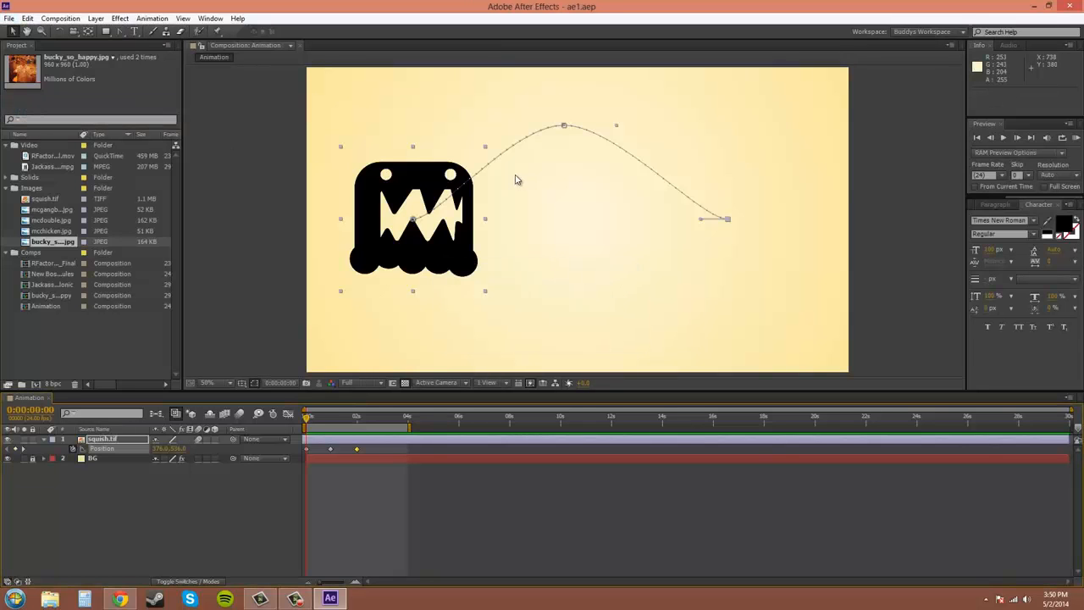